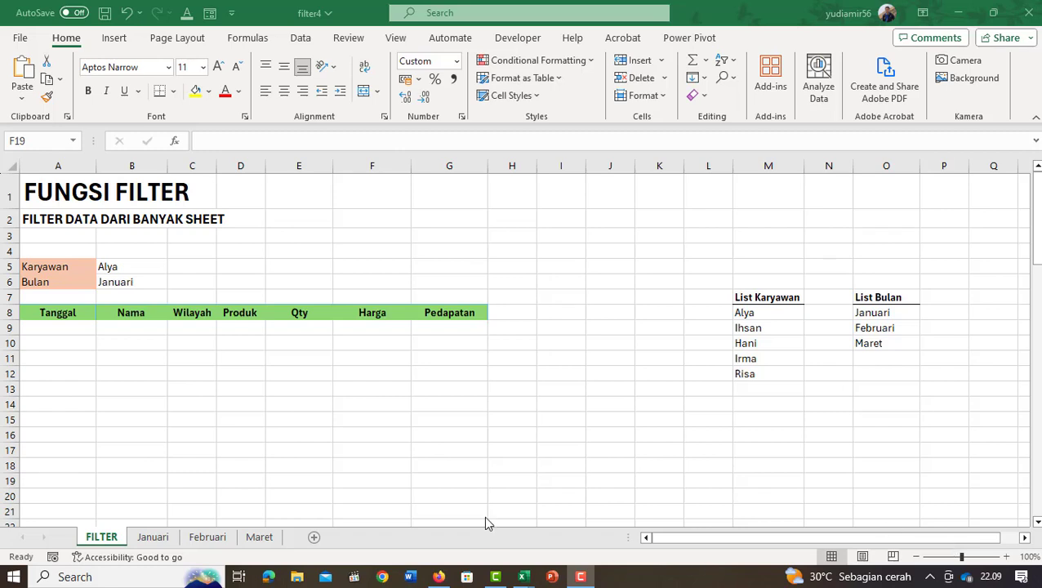
Step: Look through the Januari, Februari and Maret month sheets, then return to FILTER
{"action": "left_click", "coordinate": [599, 301]}
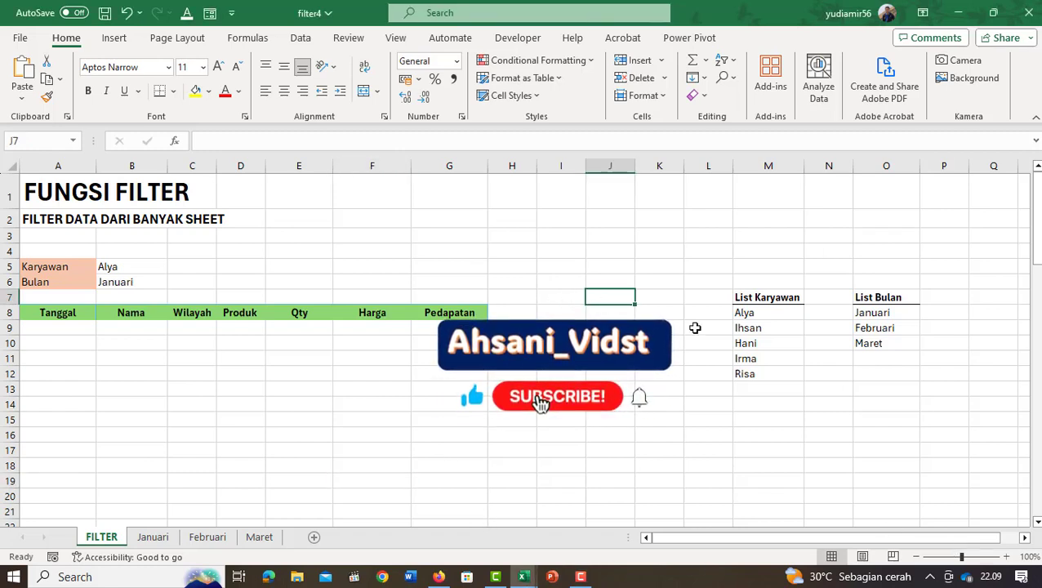
{"action": "left_click", "coordinate": [617, 313]}
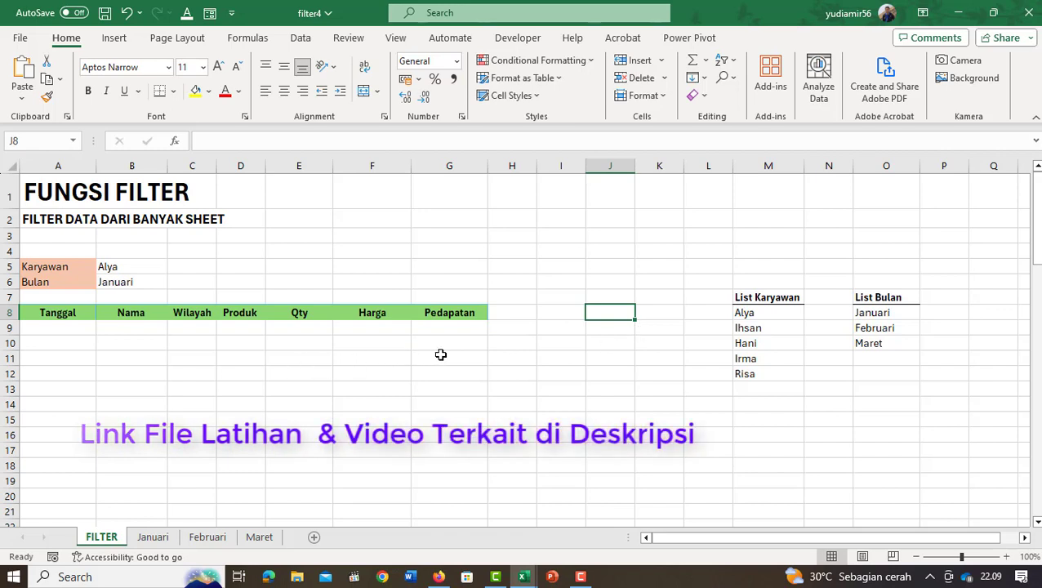
{"action": "left_click", "coordinate": [217, 354]}
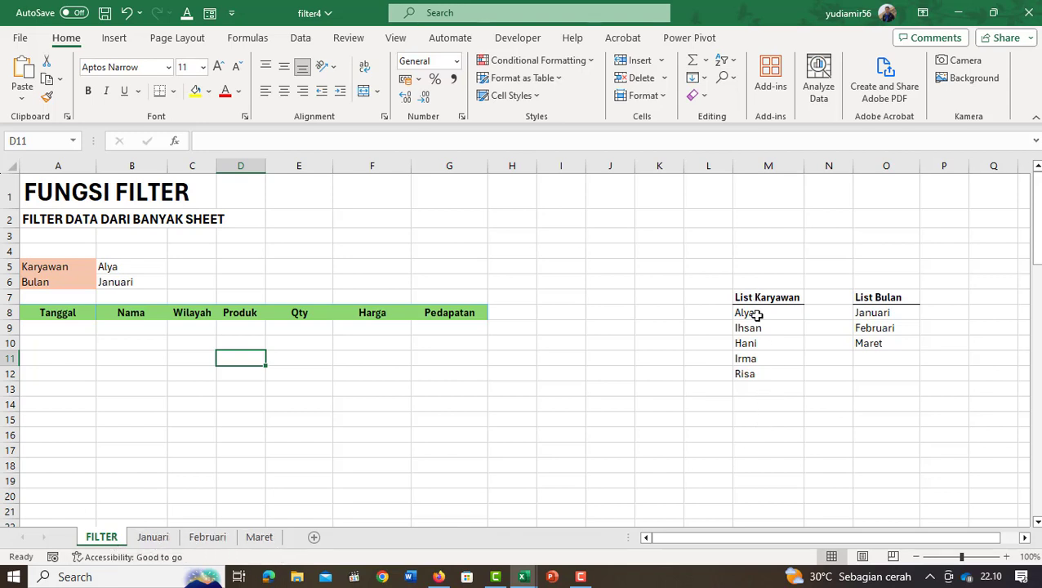
{"action": "left_click", "coordinate": [169, 539]}
{"action": "left_click", "coordinate": [205, 538]}
{"action": "left_click", "coordinate": [260, 537]}
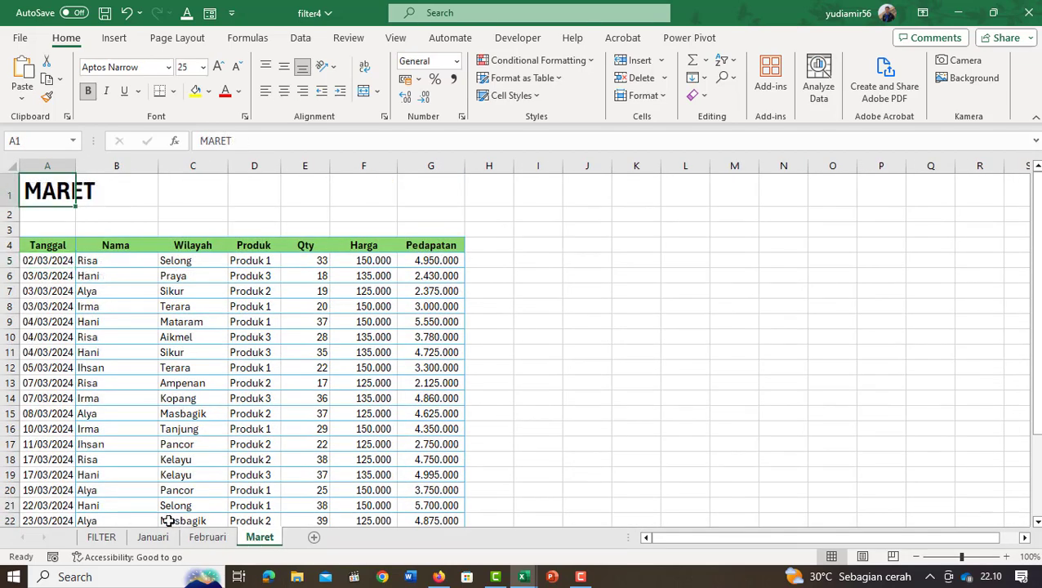
{"action": "left_click", "coordinate": [110, 540]}
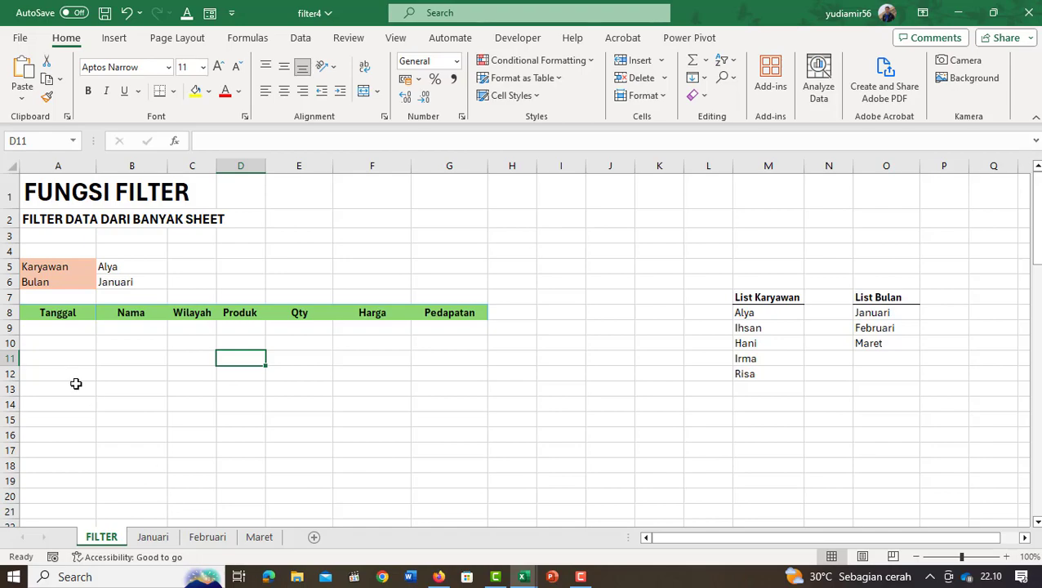
{"action": "left_click", "coordinate": [152, 537]}
{"action": "left_click", "coordinate": [208, 536]}
{"action": "left_click", "coordinate": [258, 537]}
{"action": "left_click", "coordinate": [153, 536]}
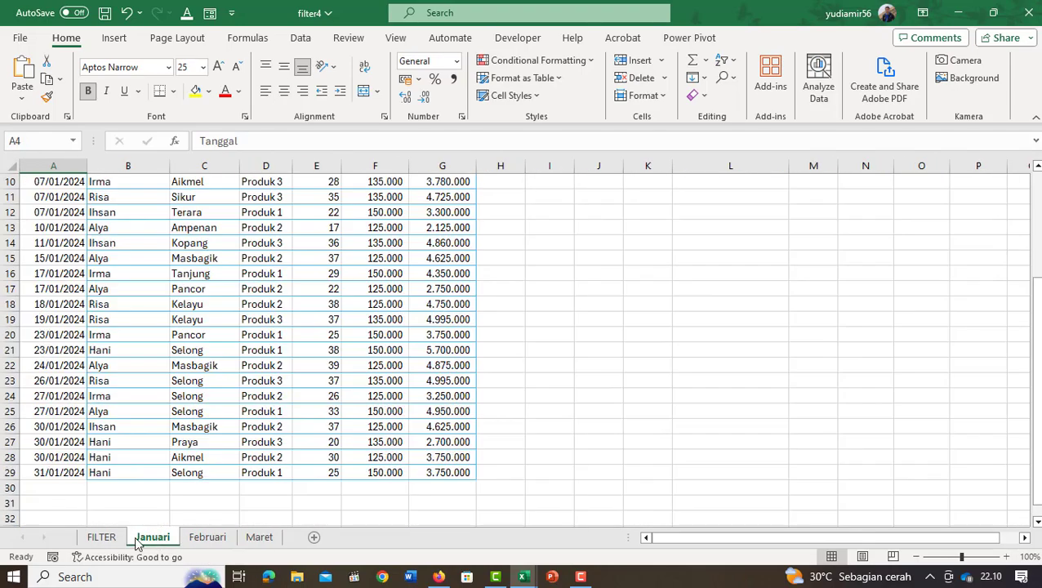
{"action": "left_click", "coordinate": [115, 539]}
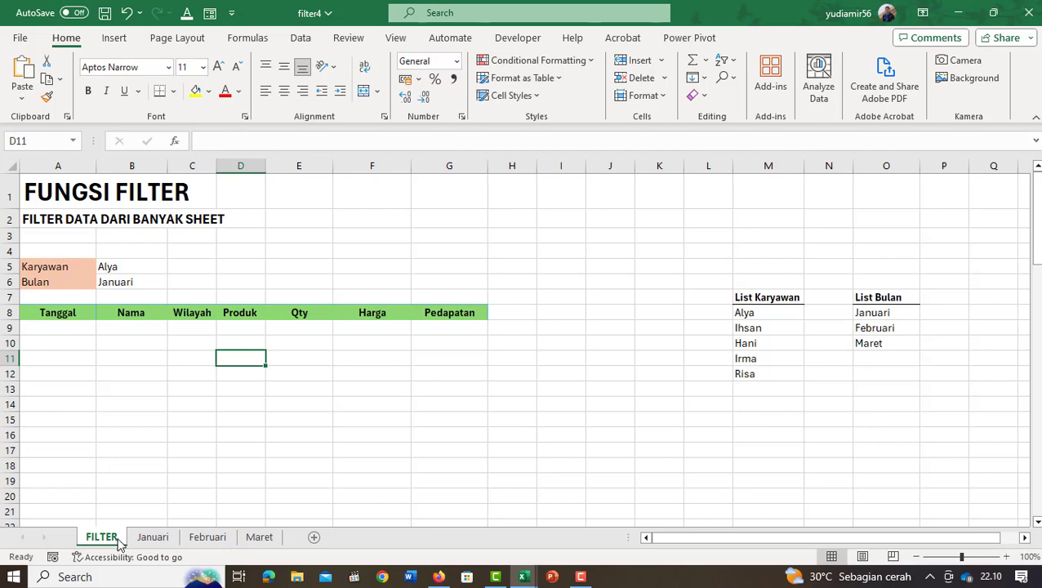
Step: Inspect the Januari data table and the other month sheets before returning to FILTER
{"action": "left_click", "coordinate": [153, 536]}
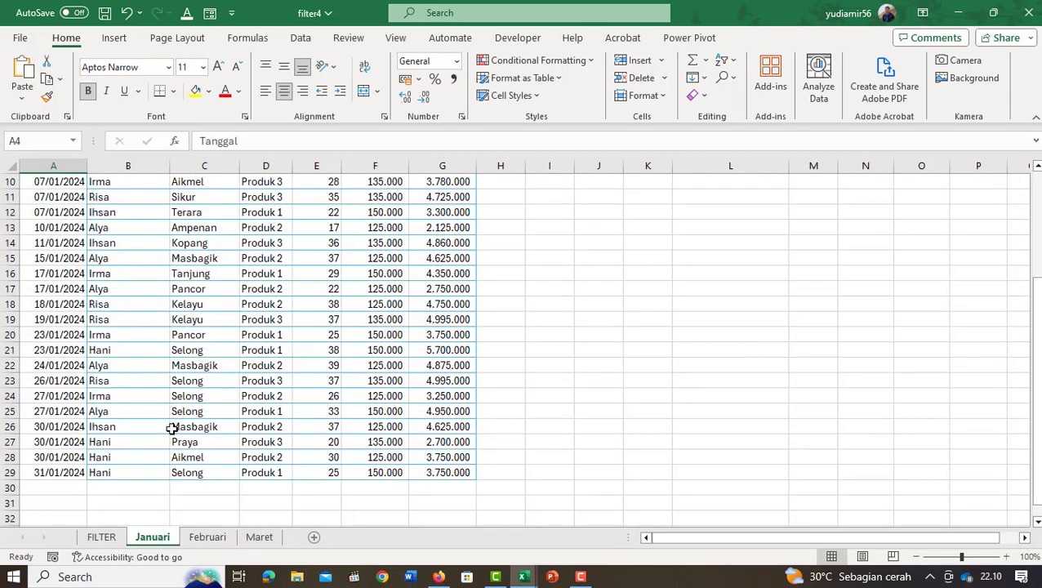
{"action": "scroll", "coordinate": [119, 329], "scroll_direction": "up", "scroll_amount": 3}
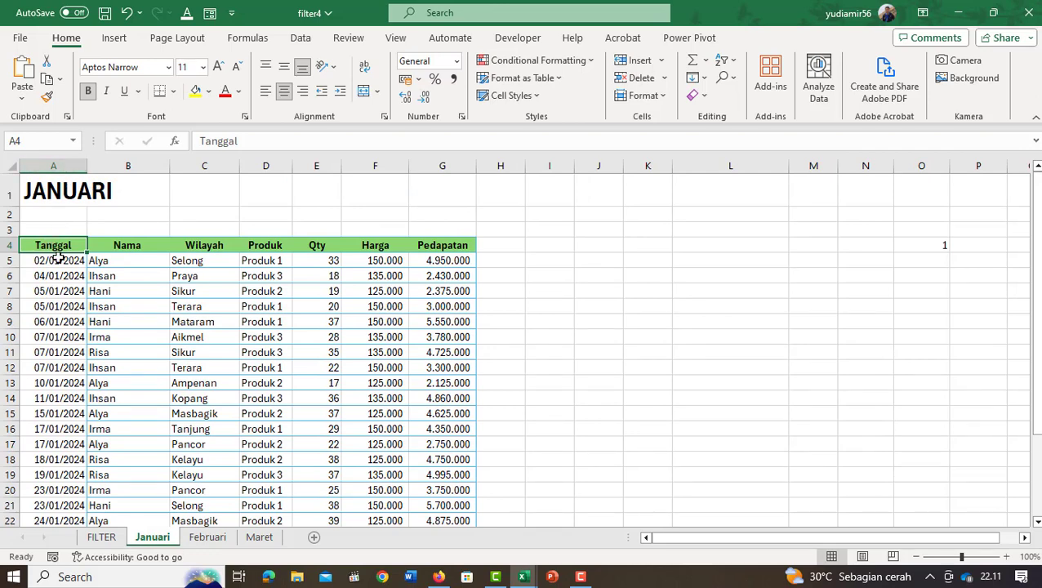
{"action": "left_click", "coordinate": [213, 541]}
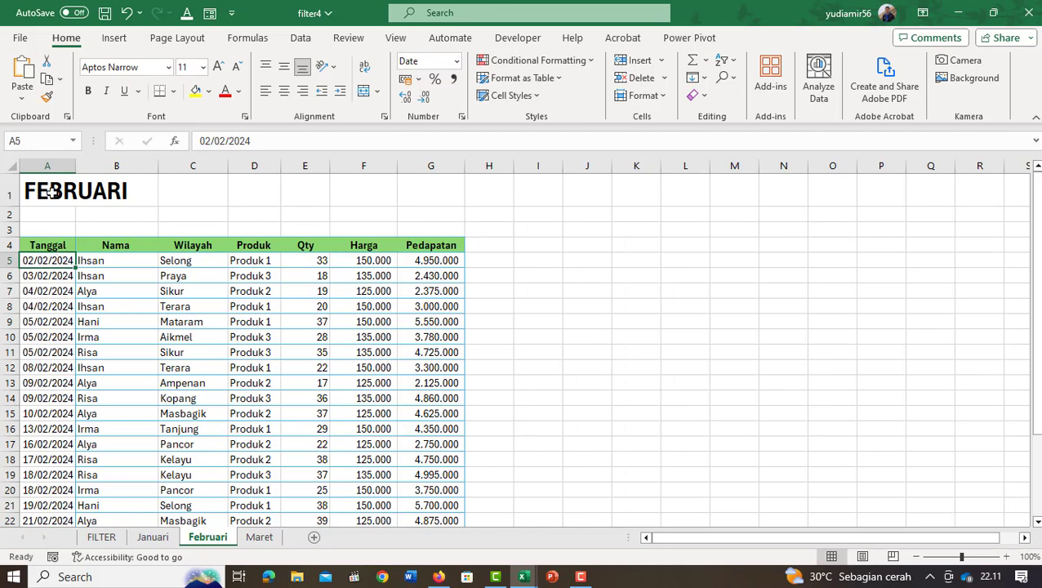
{"action": "left_click", "coordinate": [270, 543]}
{"action": "left_click", "coordinate": [160, 544]}
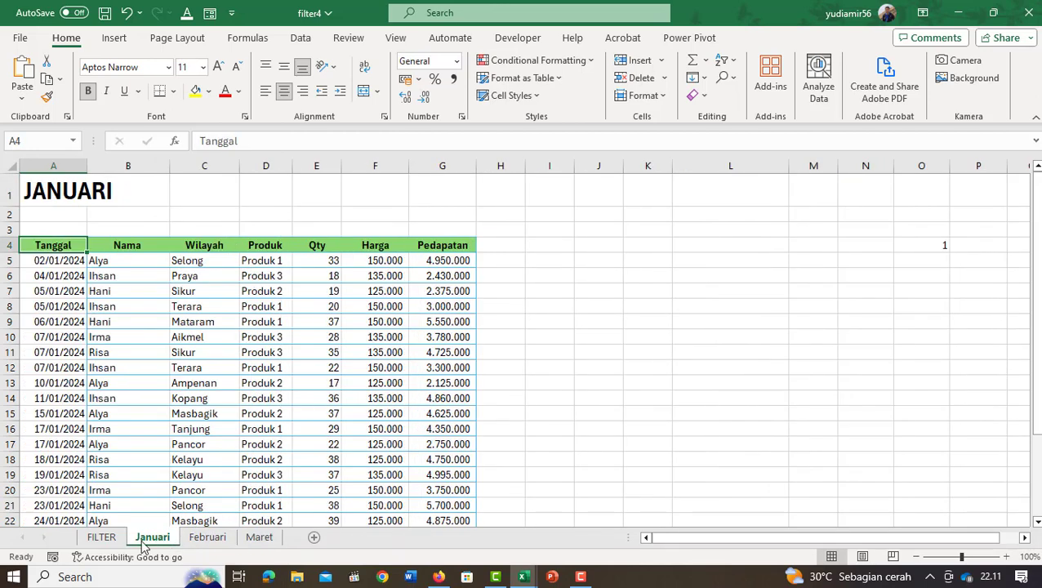
{"action": "left_click", "coordinate": [117, 542]}
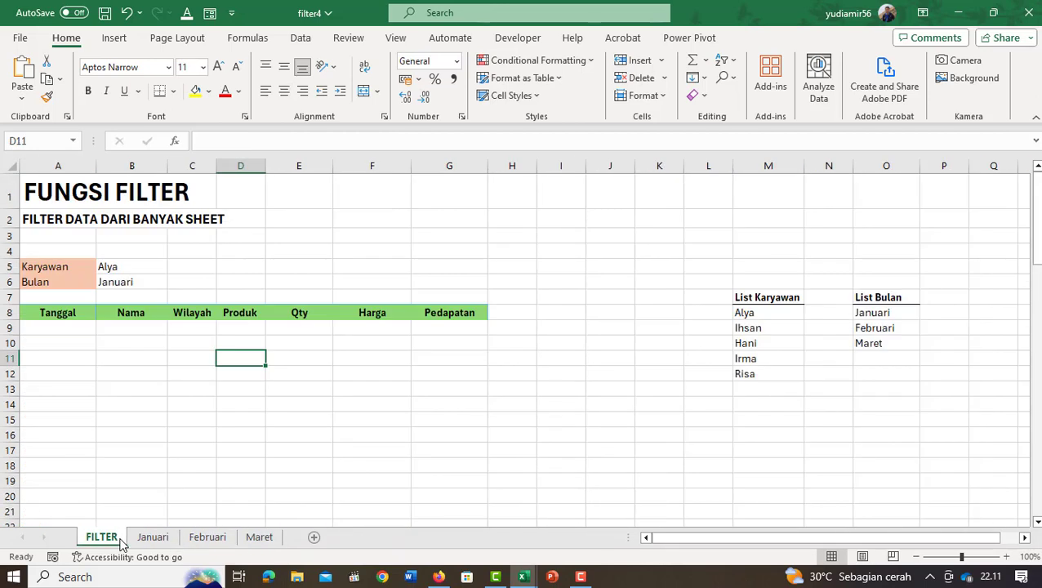
Step: Enter =VSTACK(Januari:Maret!A5:G29) in A9 to stack all three months' rows
{"action": "left_click", "coordinate": [41, 329]}
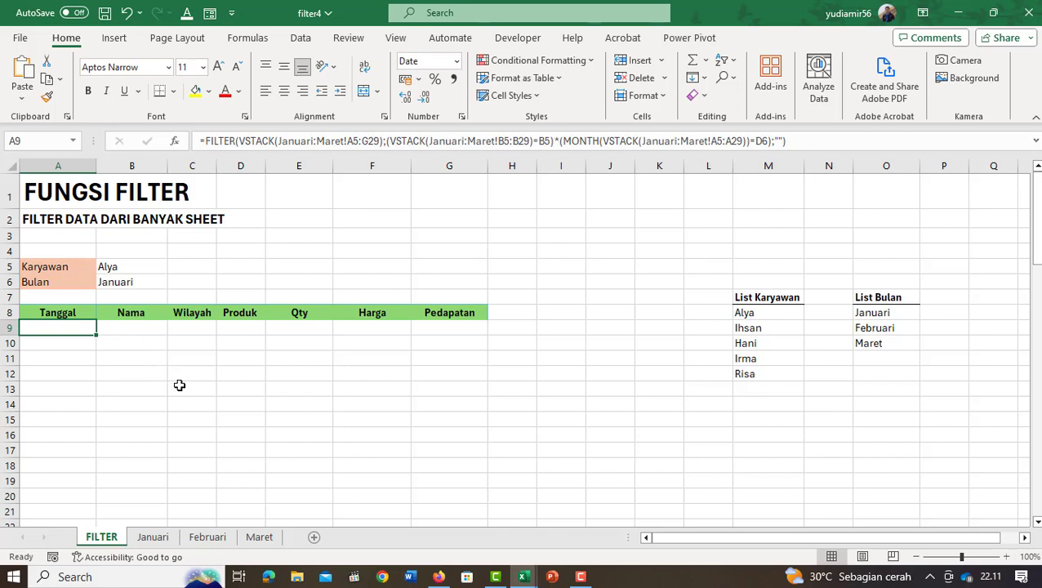
{"action": "type", "text": "="}
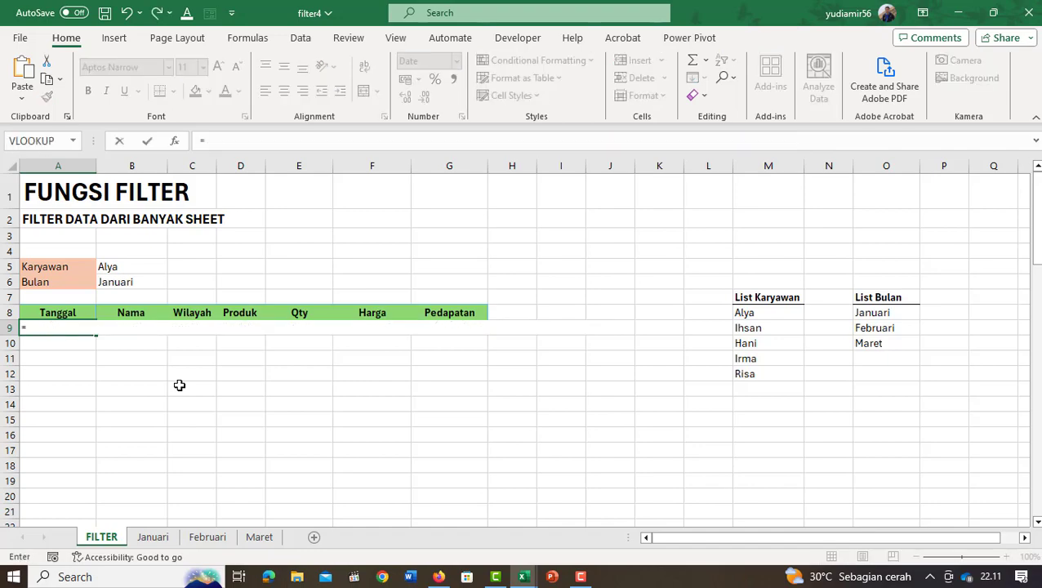
{"action": "type", "text": "V"}
{"action": "type", "text": "S"}
{"action": "key", "text": "Tab"}
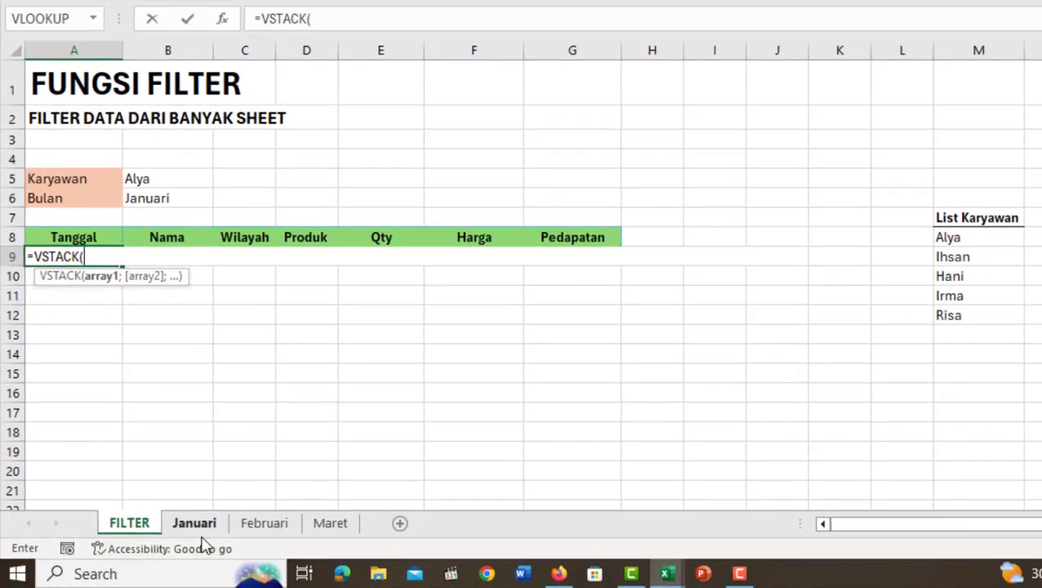
{"action": "left_click", "coordinate": [196, 523]}
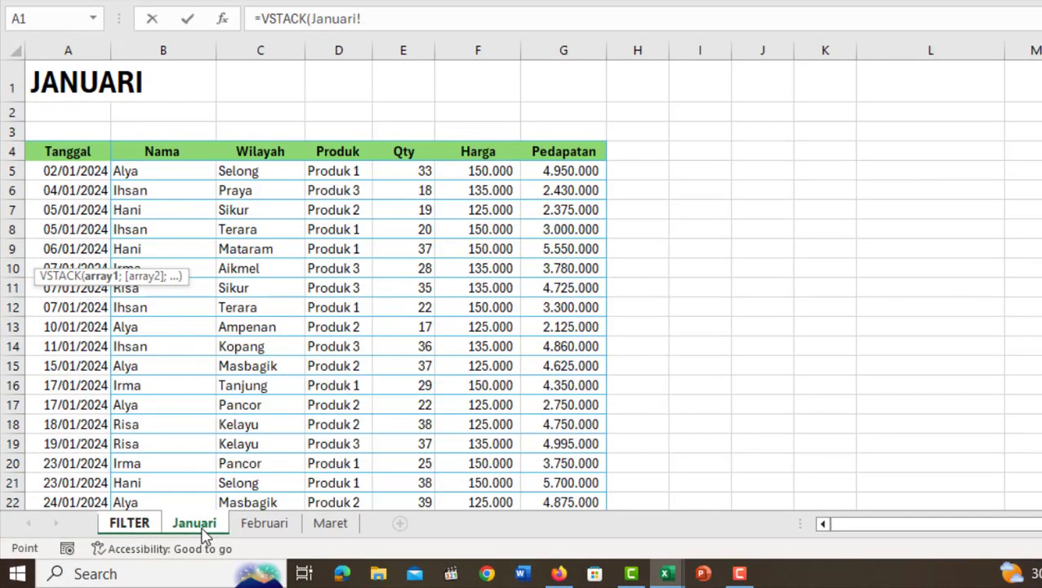
{"action": "left_click", "coordinate": [334, 526], "text": "shift"}
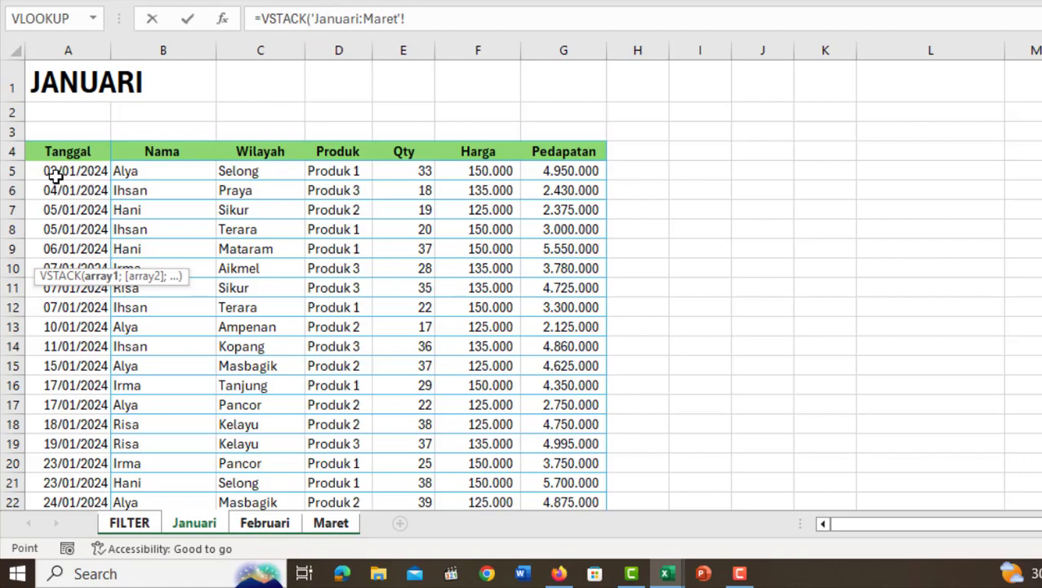
{"action": "mouse_move", "coordinate": [53, 173]}
{"action": "left_mouse_down"}
{"action": "mouse_move", "coordinate": [549, 539]}
{"action": "mouse_move", "coordinate": [574, 406]}
{"action": "left_mouse_up"}
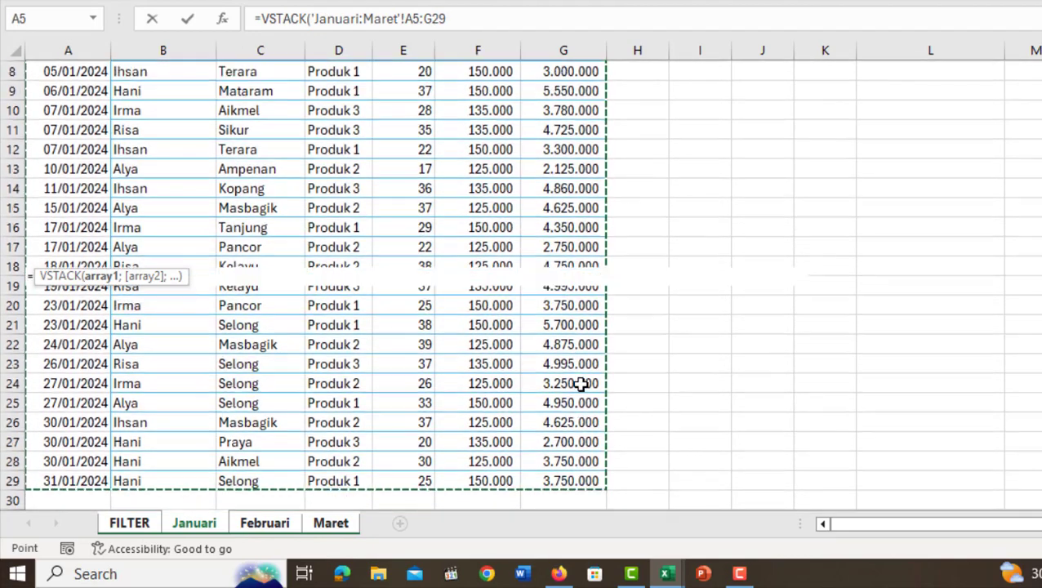
{"action": "scroll", "coordinate": [580, 388], "scroll_direction": "up", "scroll_amount": 3}
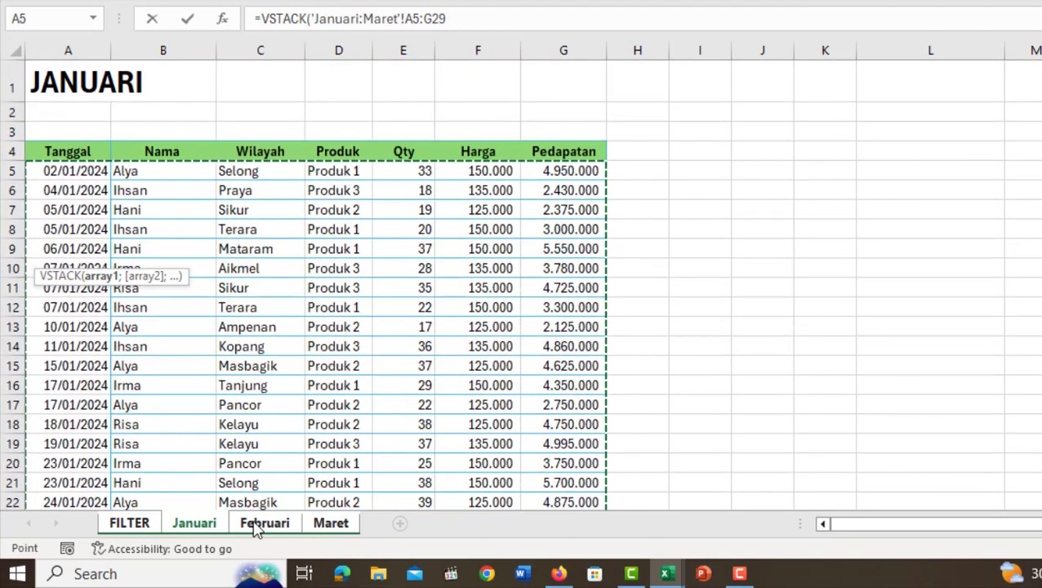
{"action": "left_click", "coordinate": [457, 16]}
{"action": "key", "text": "Return"}
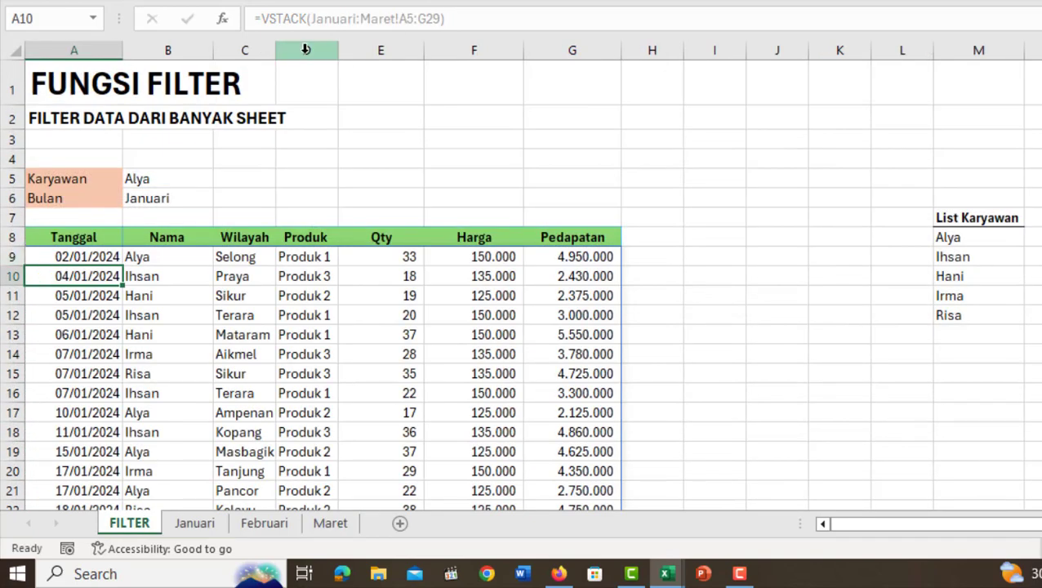
{"action": "scroll", "coordinate": [163, 289], "scroll_direction": "down", "scroll_amount": 3}
{"action": "scroll", "coordinate": [164, 292], "scroll_direction": "down", "scroll_amount": 3}
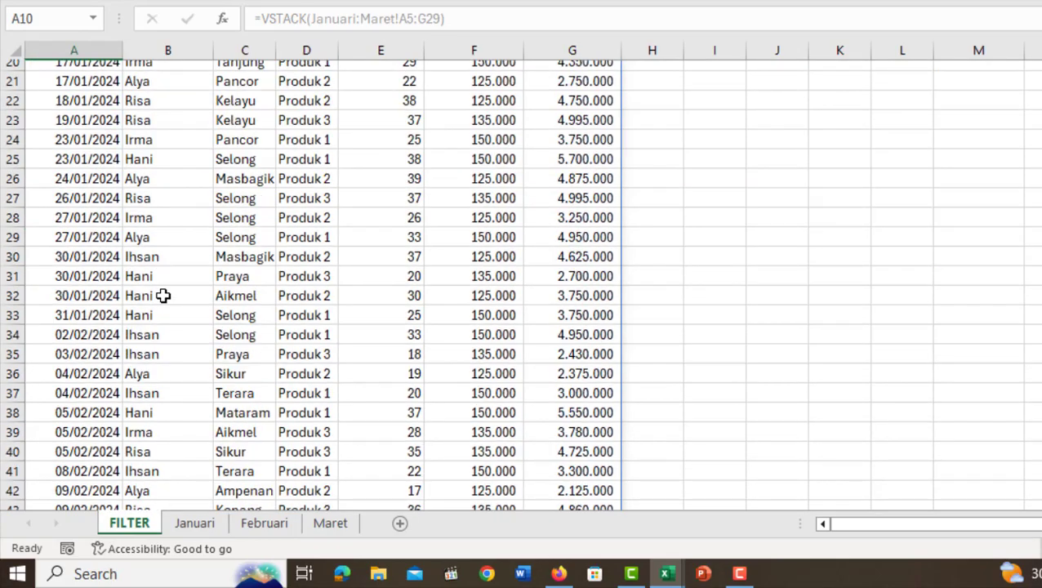
{"action": "scroll", "coordinate": [163, 295], "scroll_direction": "down", "scroll_amount": 2}
{"action": "scroll", "coordinate": [164, 296], "scroll_direction": "up", "scroll_amount": 4}
{"action": "left_click", "coordinate": [95, 160]}
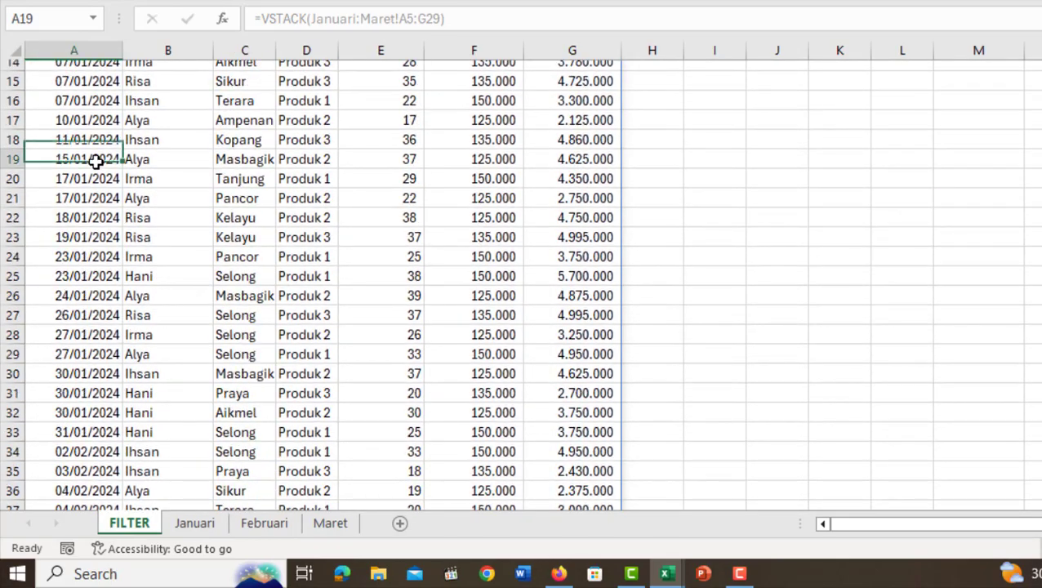
{"action": "scroll", "coordinate": [102, 390], "scroll_direction": "down", "scroll_amount": 3}
{"action": "scroll", "coordinate": [86, 316], "scroll_direction": "down", "scroll_amount": 1}
{"action": "left_click", "coordinate": [86, 316]}
{"action": "scroll", "coordinate": [71, 479], "scroll_direction": "down", "scroll_amount": 4}
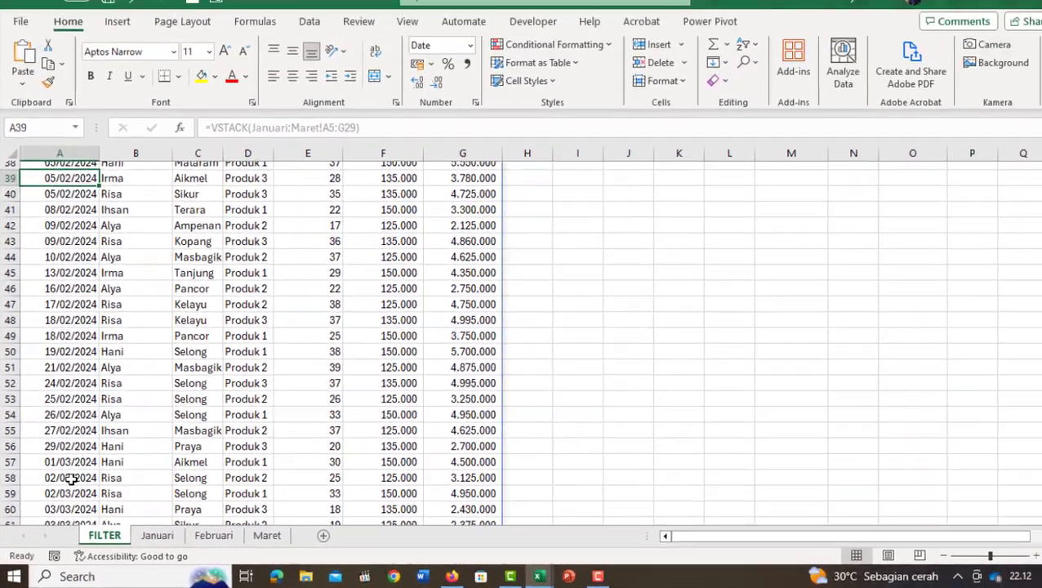
{"action": "scroll", "coordinate": [72, 479], "scroll_direction": "down", "scroll_amount": 3}
{"action": "left_click", "coordinate": [39, 481]}
{"action": "scroll", "coordinate": [122, 474], "scroll_direction": "up", "scroll_amount": 11}
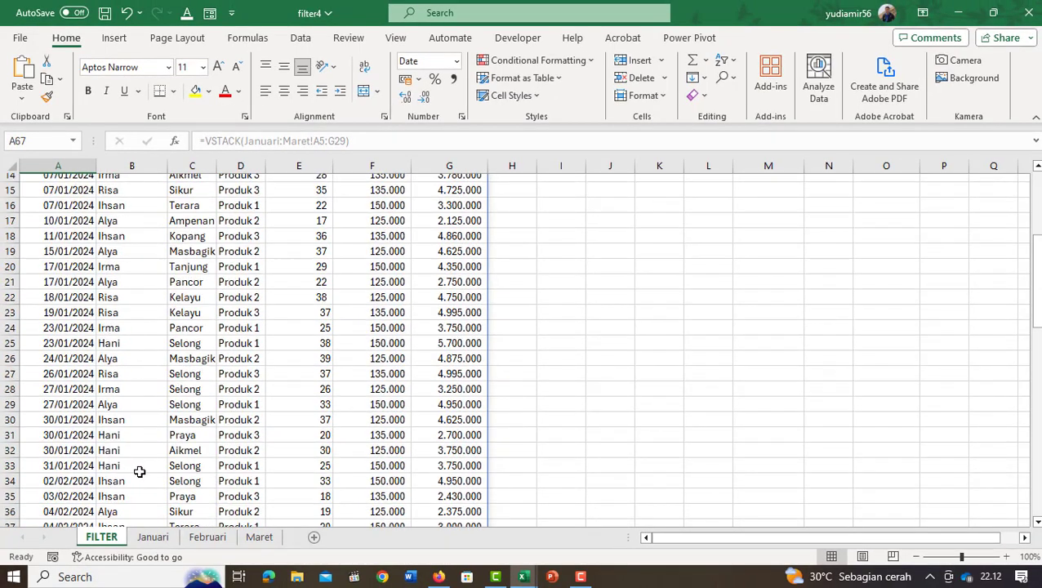
{"action": "scroll", "coordinate": [139, 472], "scroll_direction": "up", "scroll_amount": 4}
{"action": "left_click", "coordinate": [51, 331]}
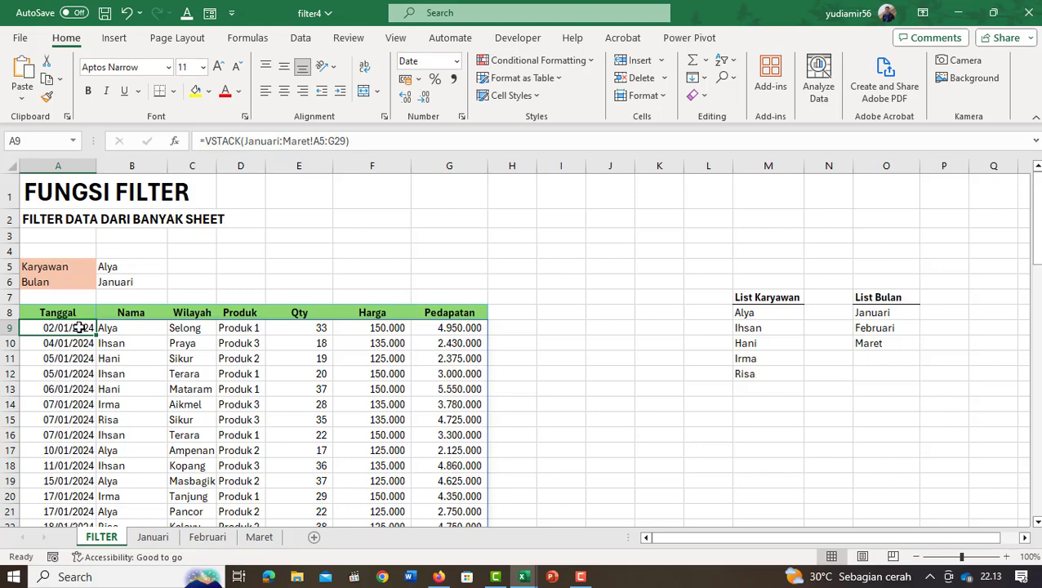
Step: Wrap the stacked range in FILTER and paste a copy of the VSTACK range as its criterion
{"action": "left_click", "coordinate": [210, 140]}
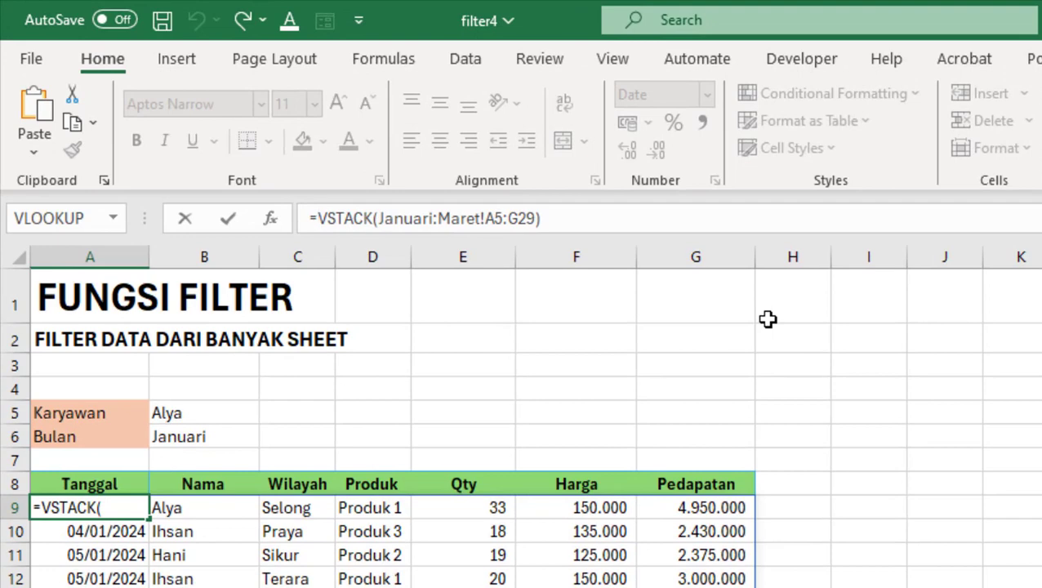
{"action": "type", "text": "FIL"}
{"action": "key", "text": "Tab"}
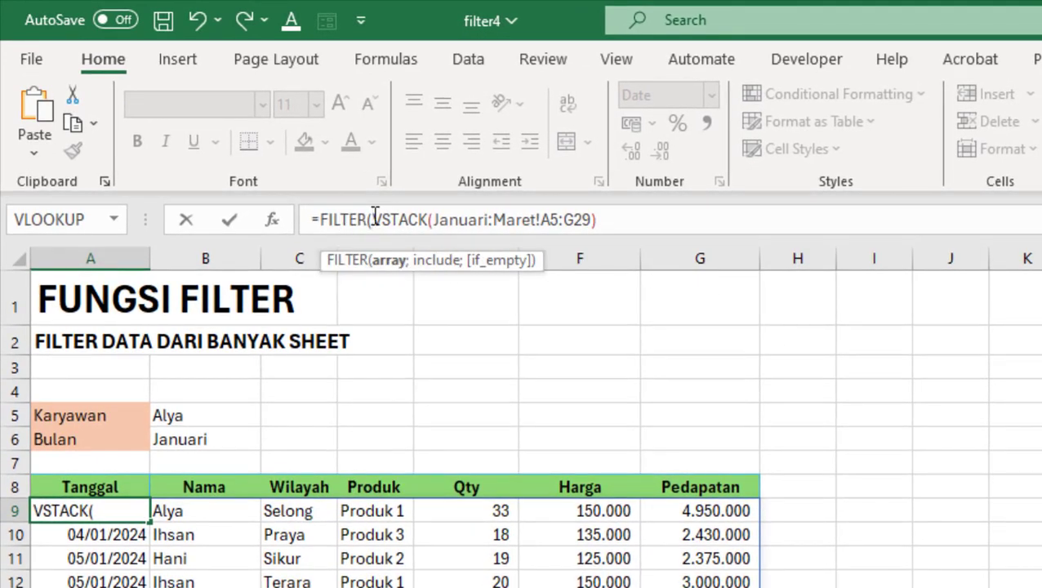
{"action": "left_click", "coordinate": [599, 220]}
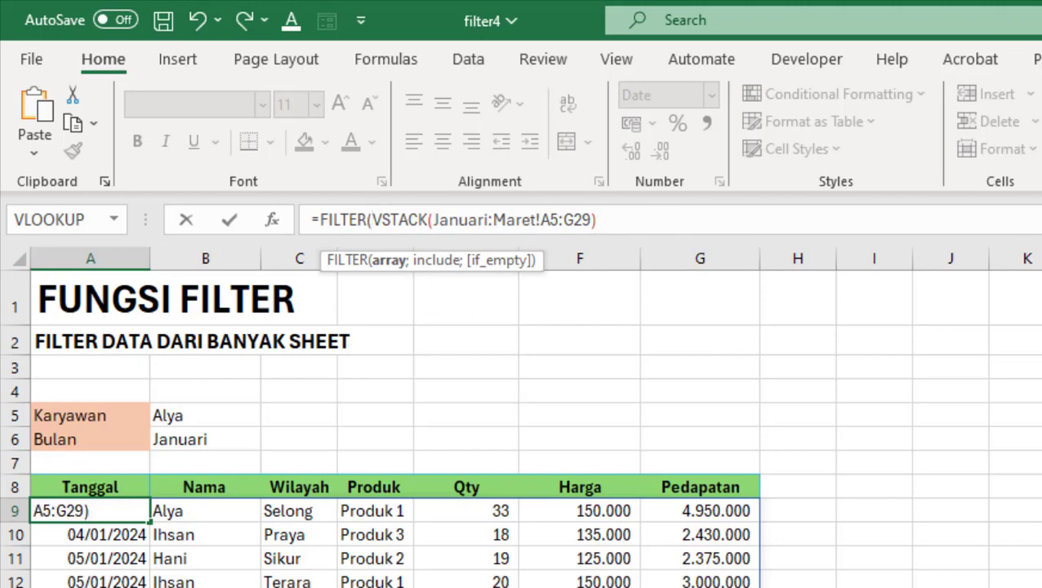
{"action": "type", "text": ";"}
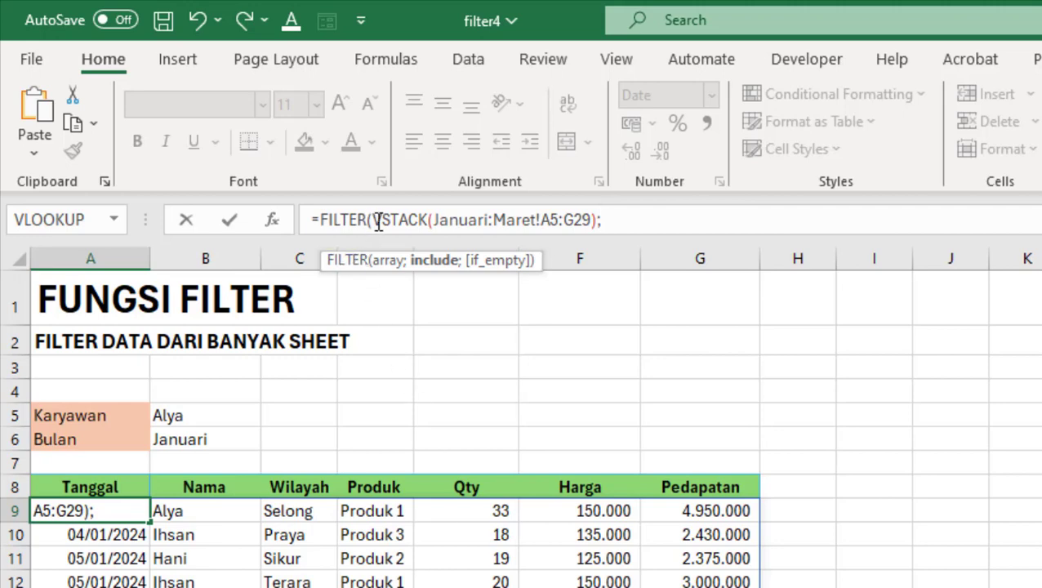
{"action": "left_click_drag", "start_coordinate": [373, 219], "coordinate": [596, 221]}
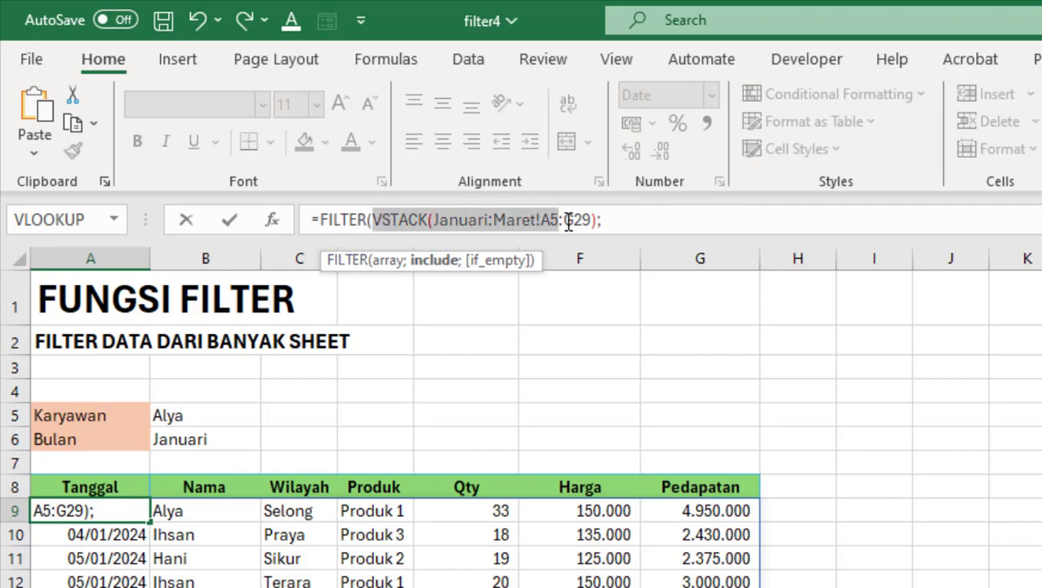
{"action": "left_click", "coordinate": [620, 223]}
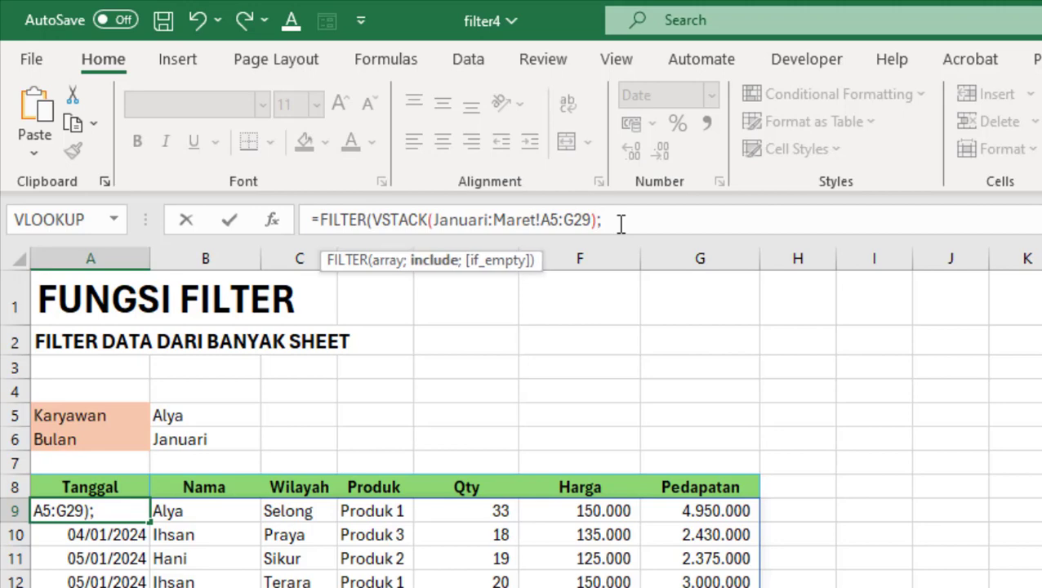
{"action": "key", "text": "ctrl+v"}
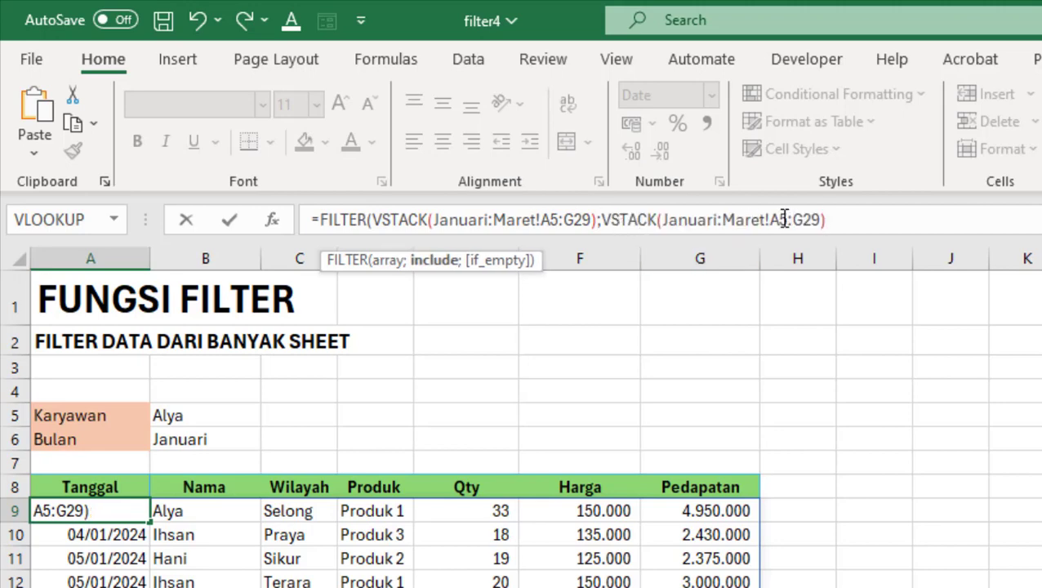
Step: Change the criterion range to B5:B29, compare it to employee cell B5, and commit
{"action": "left_click", "coordinate": [770, 219]}
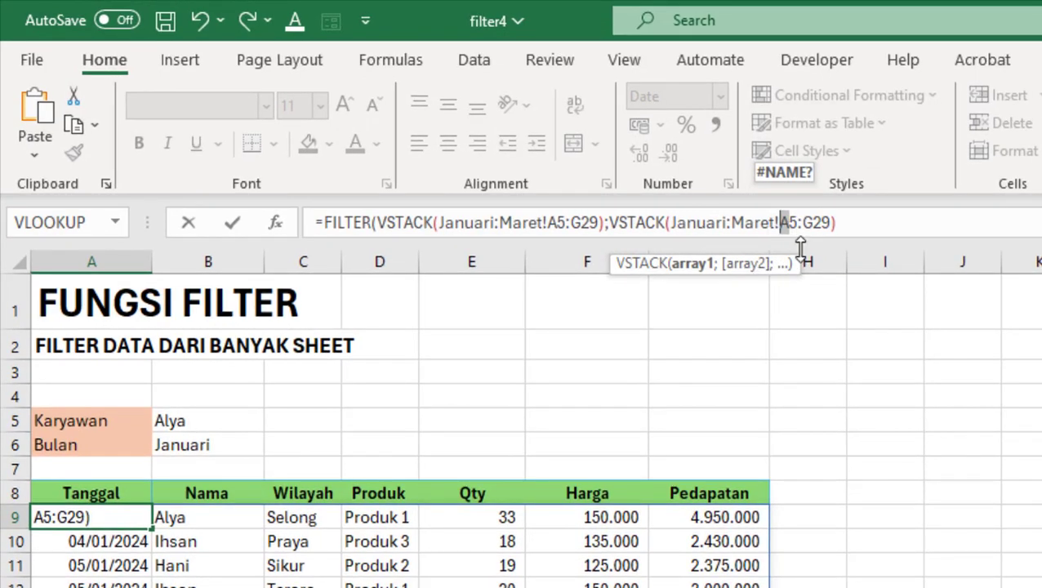
{"action": "type", "text": "B"}
{"action": "left_click", "coordinate": [813, 224]}
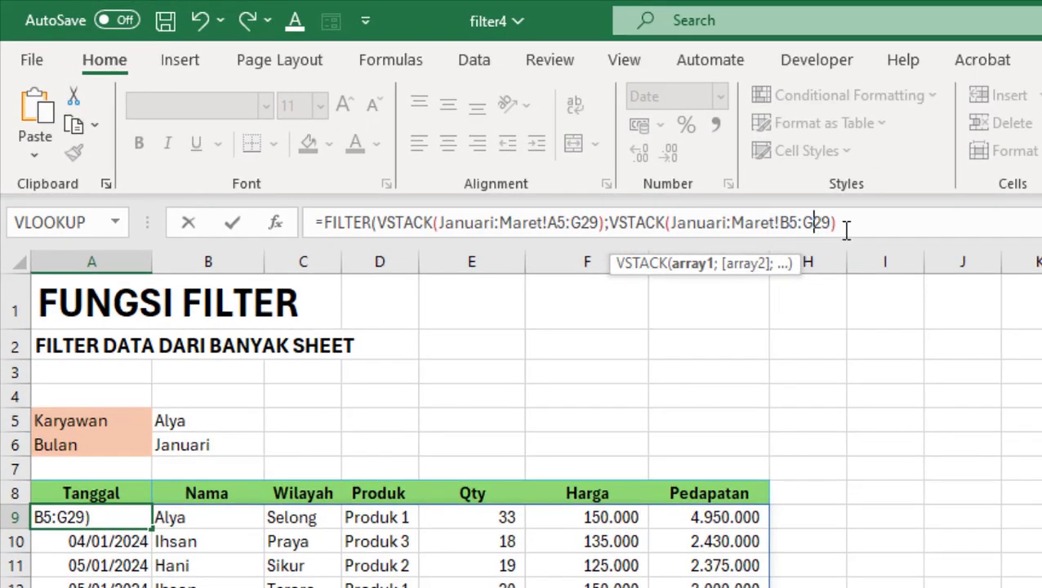
{"action": "key", "text": "BackSpace"}
{"action": "type", "text": "B"}
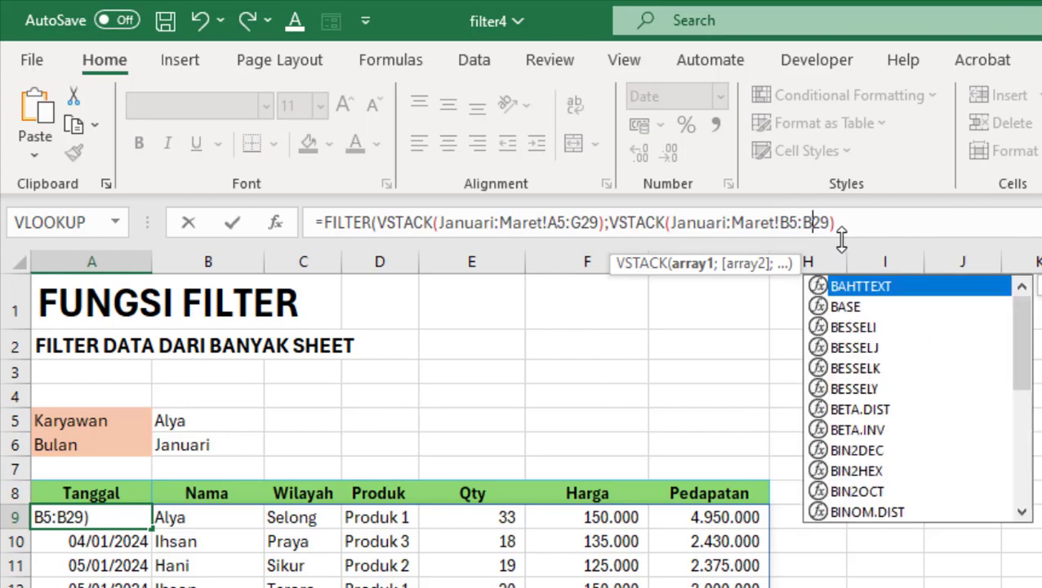
{"action": "left_click", "coordinate": [839, 223]}
{"action": "type", "text": "="}
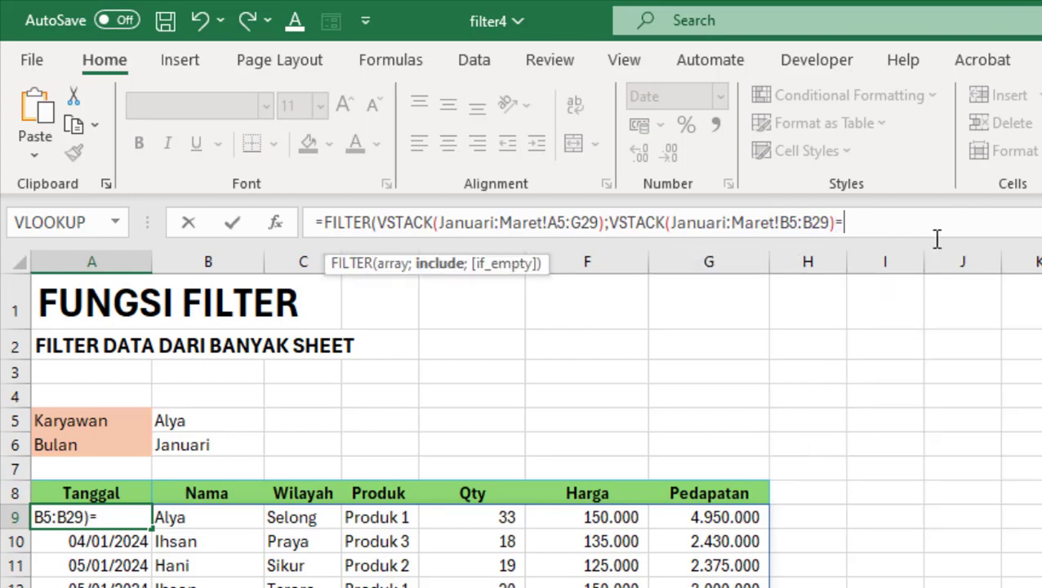
{"action": "left_click", "coordinate": [171, 426]}
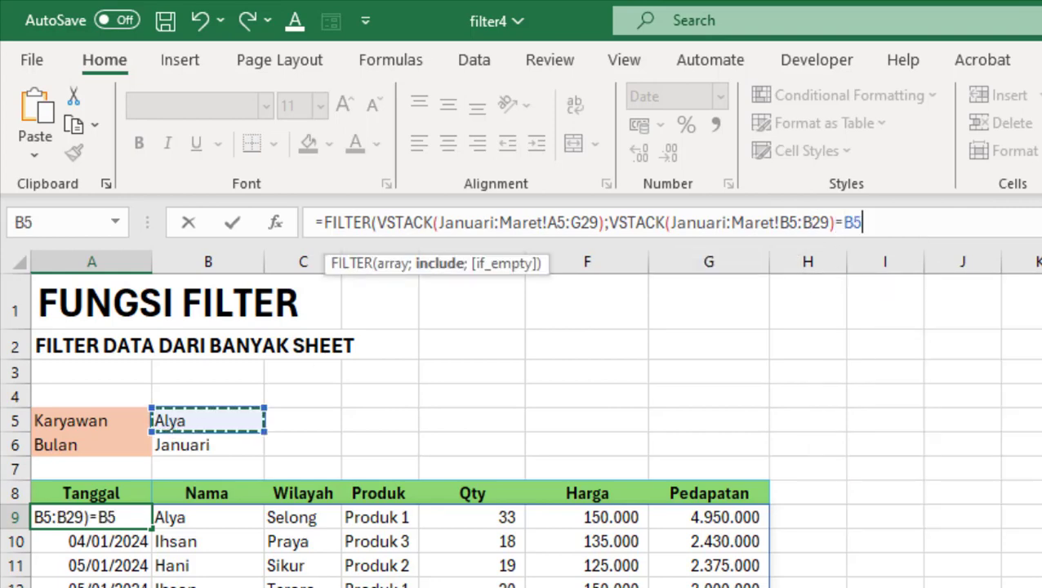
{"action": "type", "text": ")"}
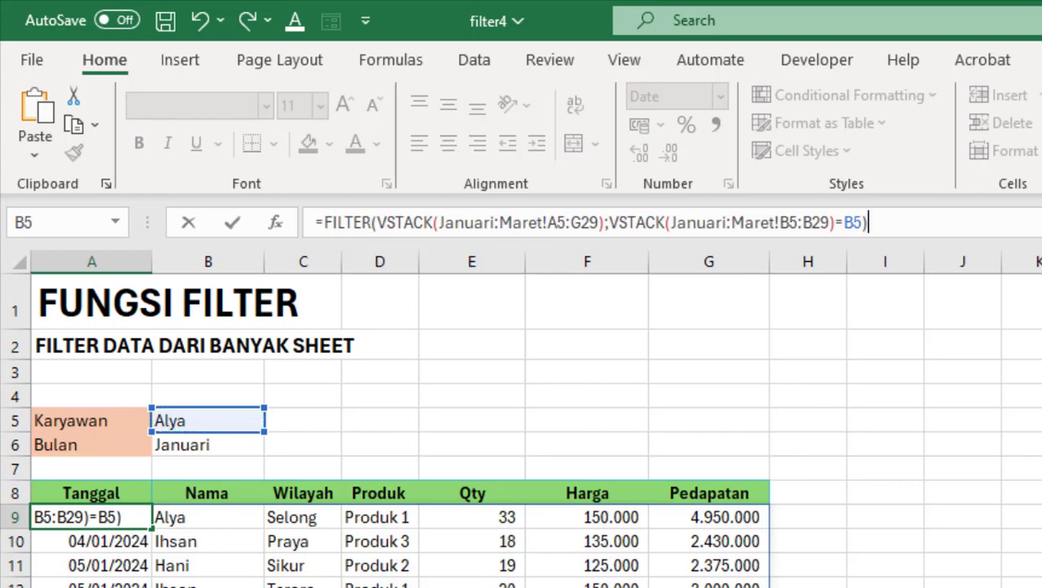
{"action": "key", "text": "Return"}
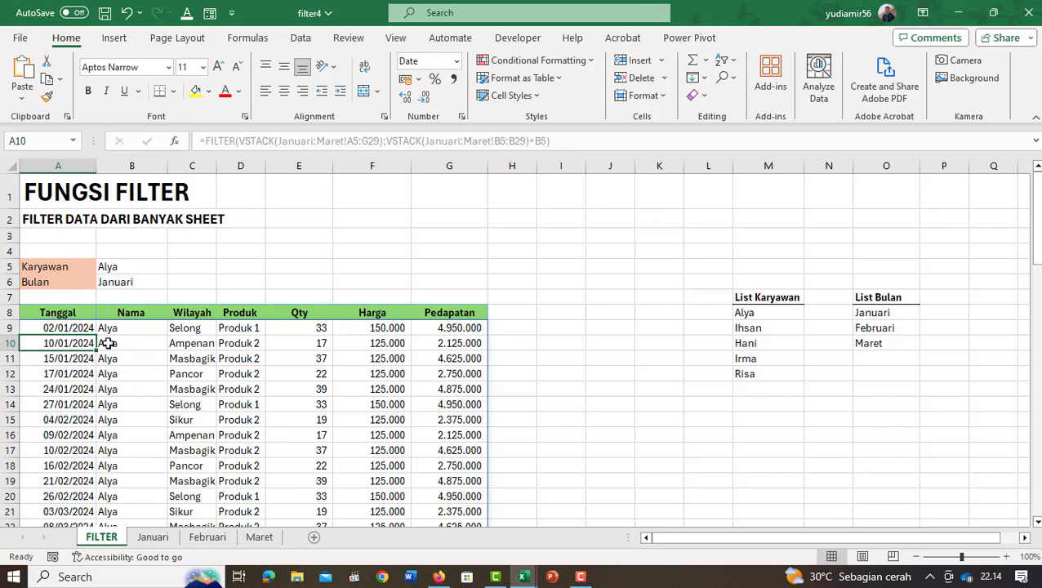
{"action": "left_click", "coordinate": [69, 390]}
{"action": "scroll", "coordinate": [96, 445], "scroll_direction": "down", "scroll_amount": 2}
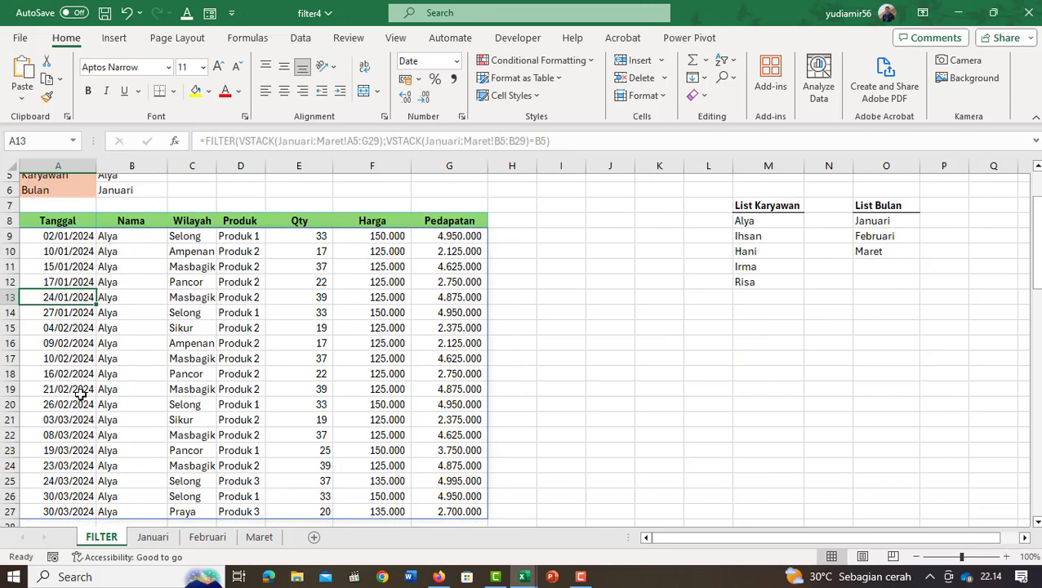
{"action": "left_click", "coordinate": [74, 378]}
{"action": "scroll", "coordinate": [80, 405], "scroll_direction": "down", "scroll_amount": 2}
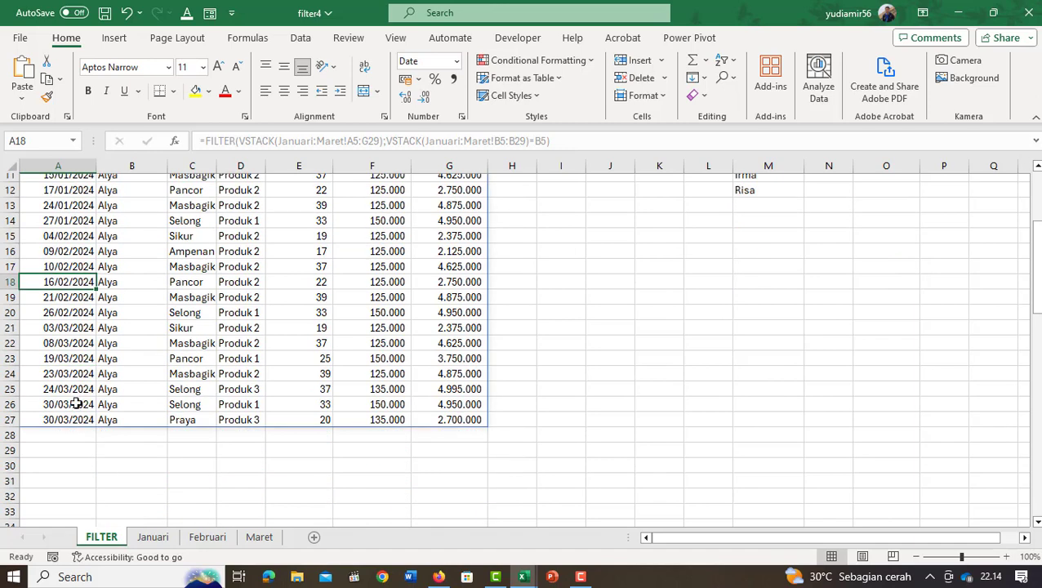
{"action": "left_click", "coordinate": [70, 389]}
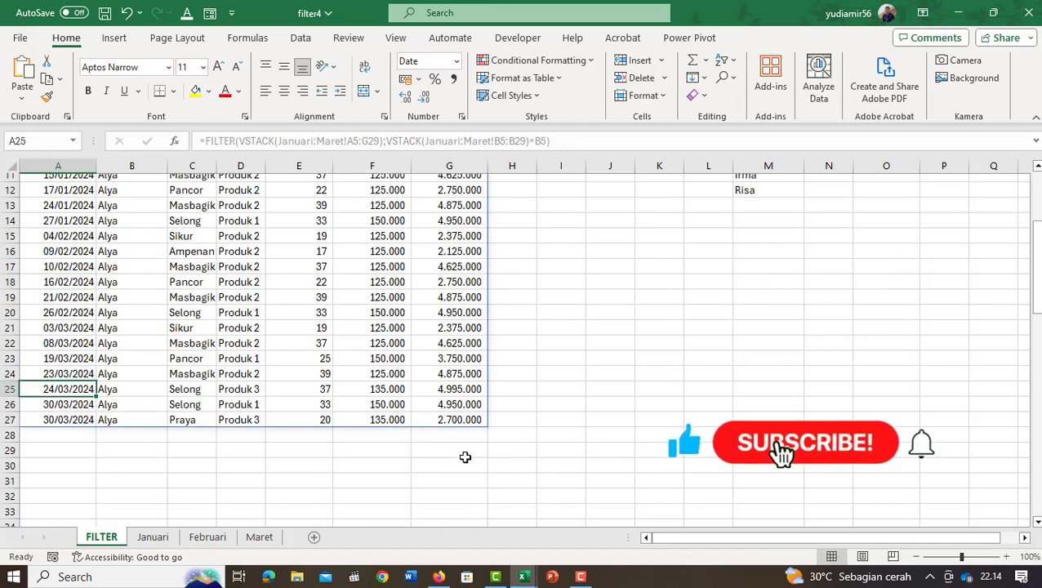
{"action": "scroll", "coordinate": [709, 394], "scroll_direction": "up", "scroll_amount": 4}
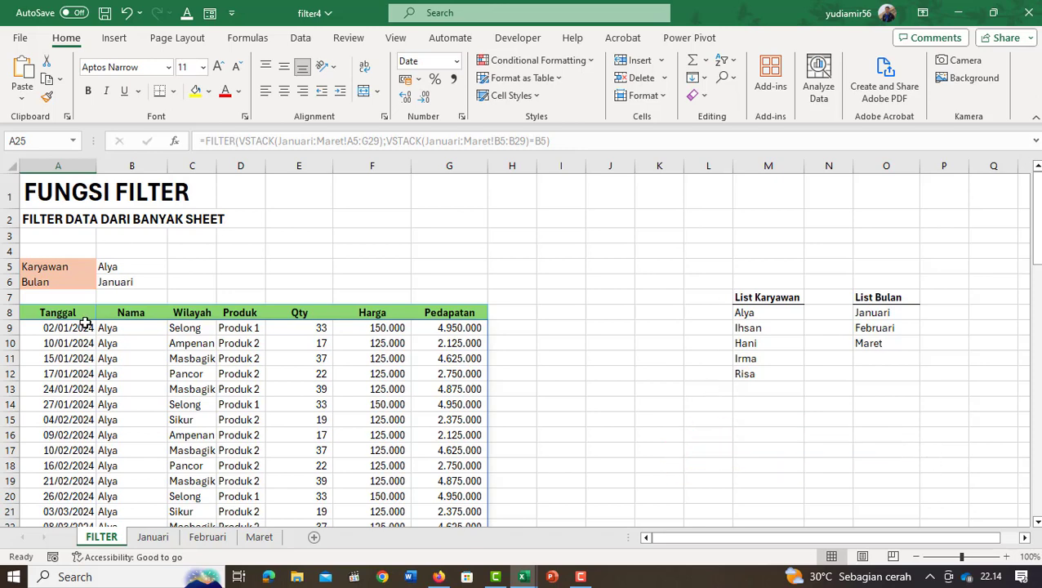
Step: Select the Bulan value in B6, then the empty cell D6 beside it
{"action": "left_click", "coordinate": [128, 283]}
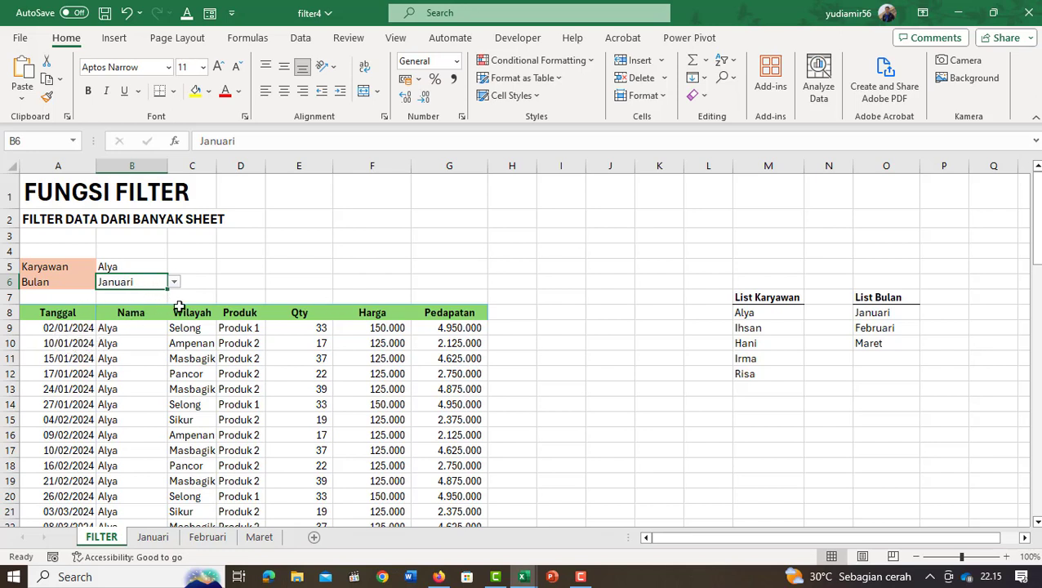
{"action": "left_click", "coordinate": [250, 285]}
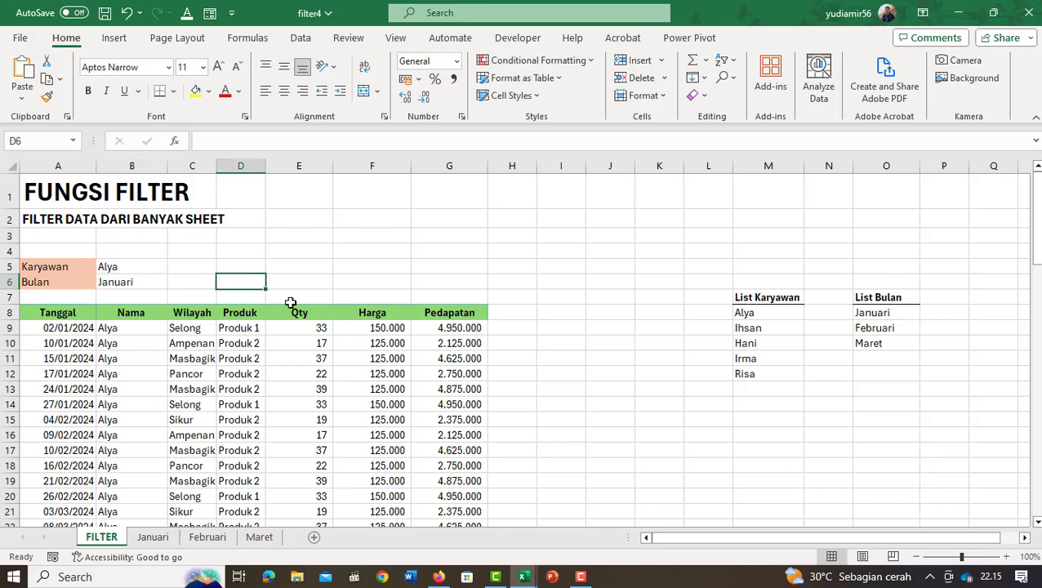
Step: Enter =MONTH(B6&"2024") in D6, returning 1 for Januari, and check the formula
{"action": "type", "text": "=MONT"}
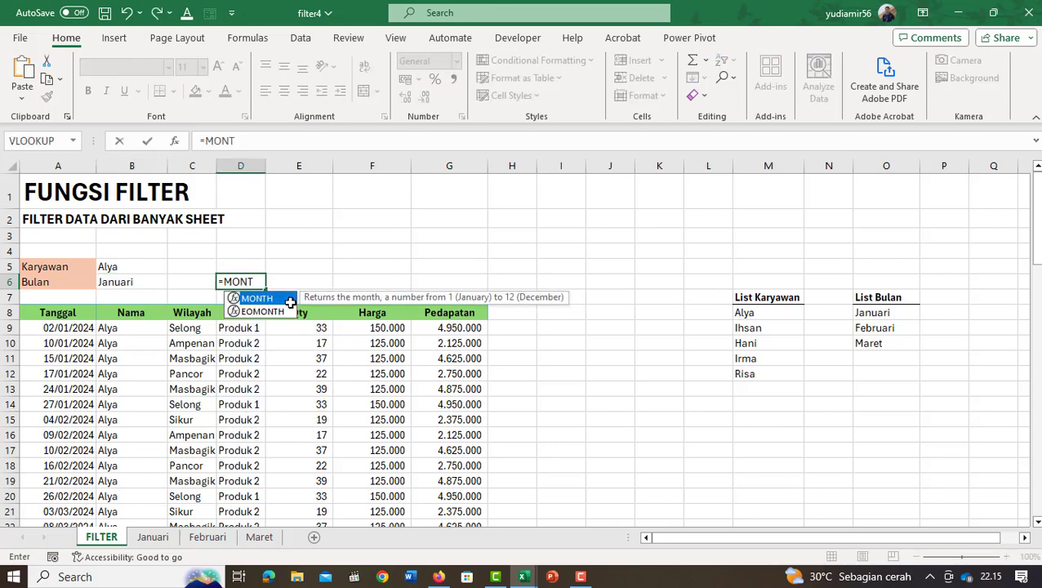
{"action": "double_click", "coordinate": [290, 299]}
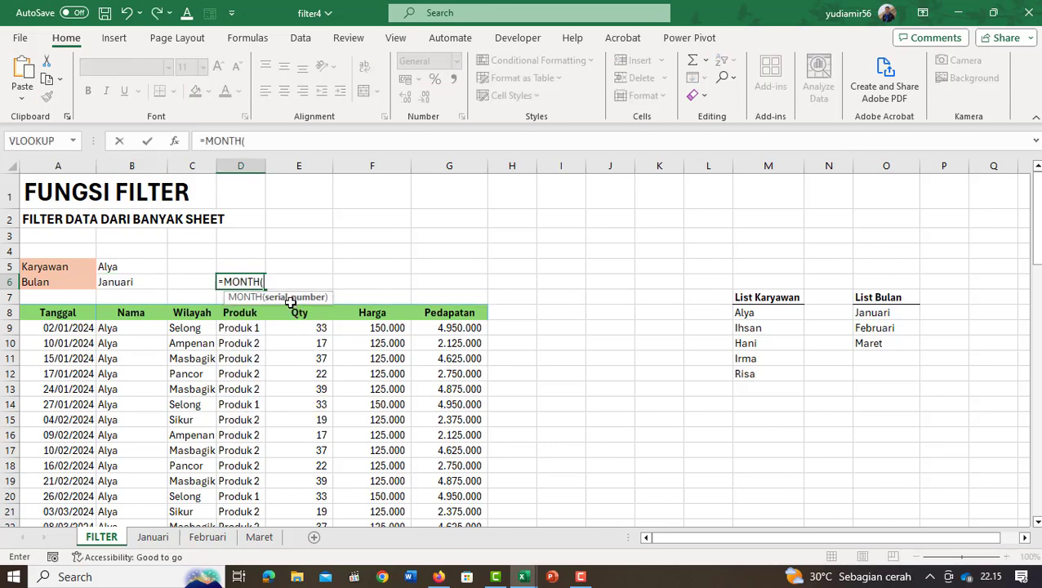
{"action": "left_click", "coordinate": [121, 281]}
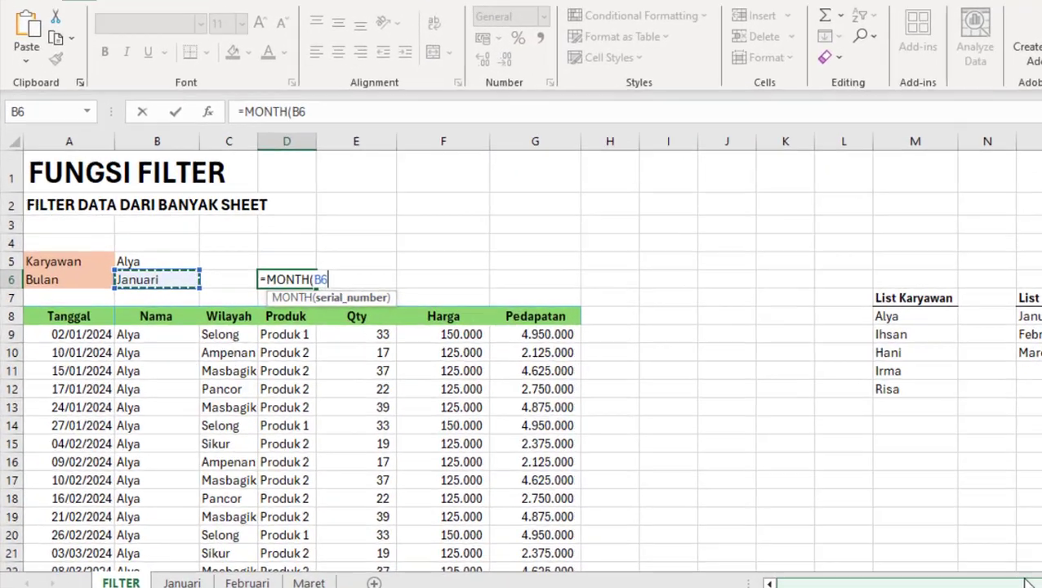
{"action": "type", "text": "&\""}
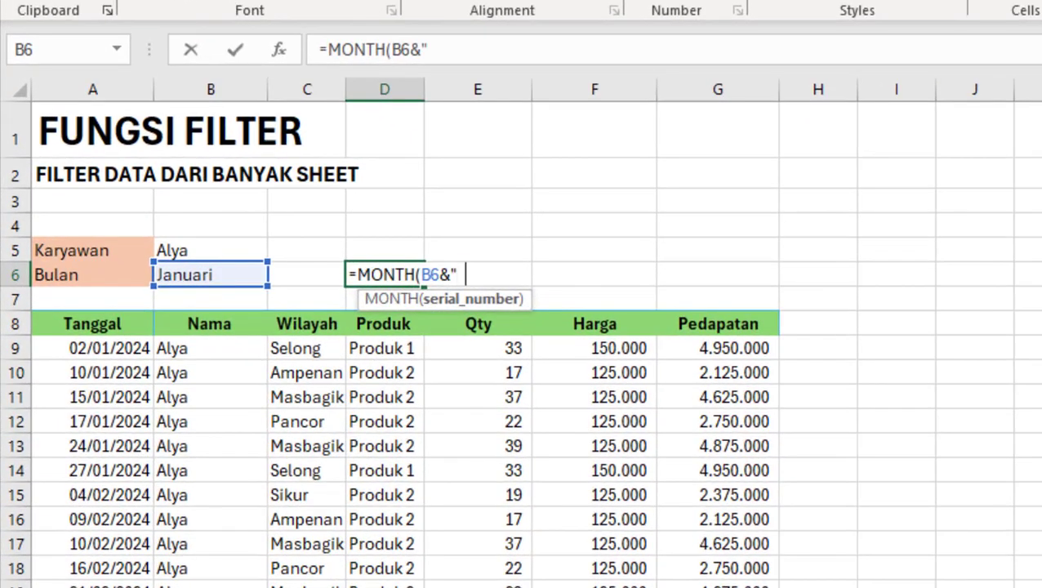
{"action": "type", "text": "2024\""}
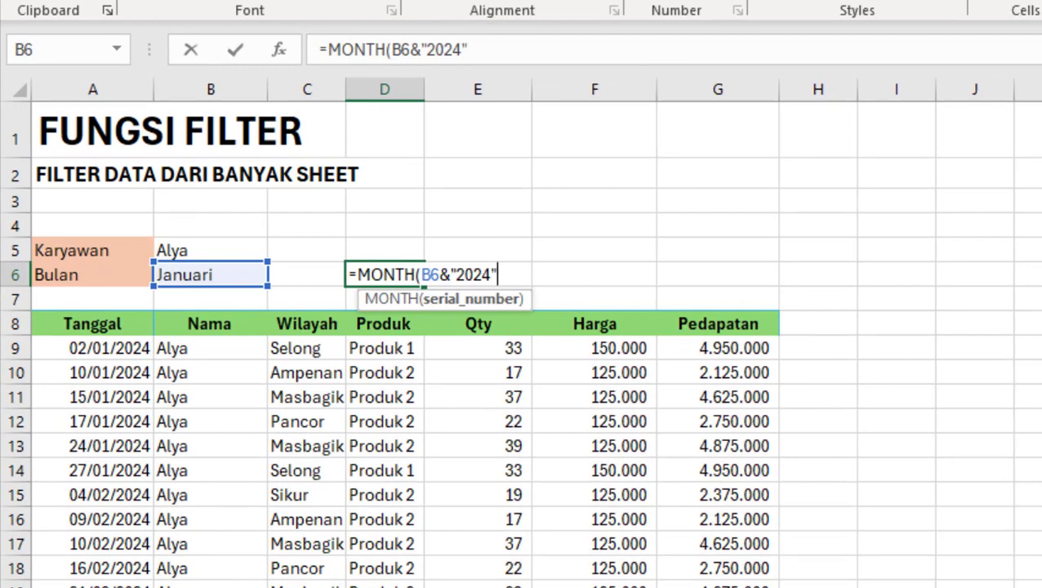
{"action": "type", "text": ")"}
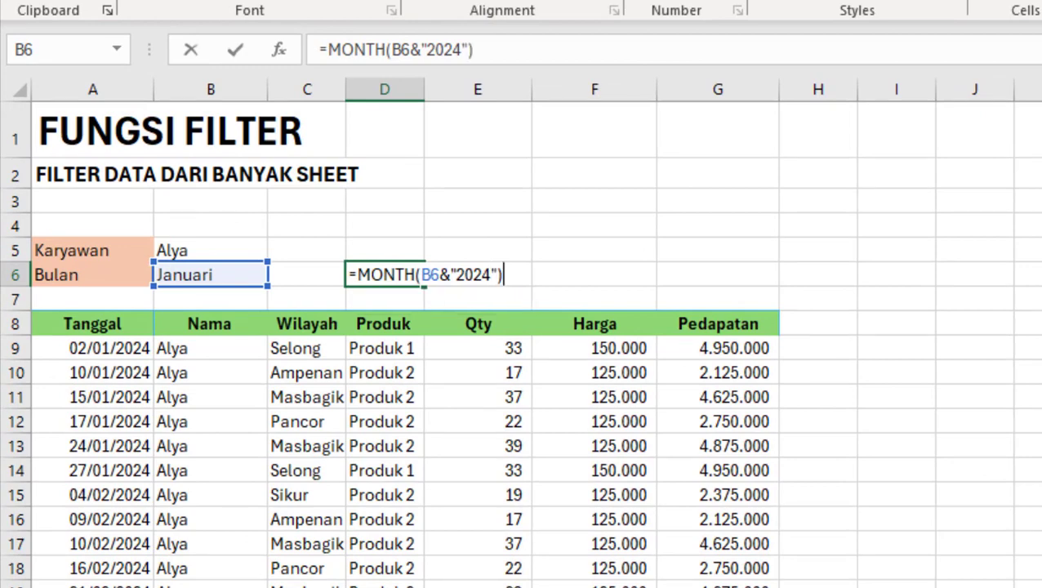
{"action": "key", "text": "Return"}
{"action": "left_click", "coordinate": [384, 274]}
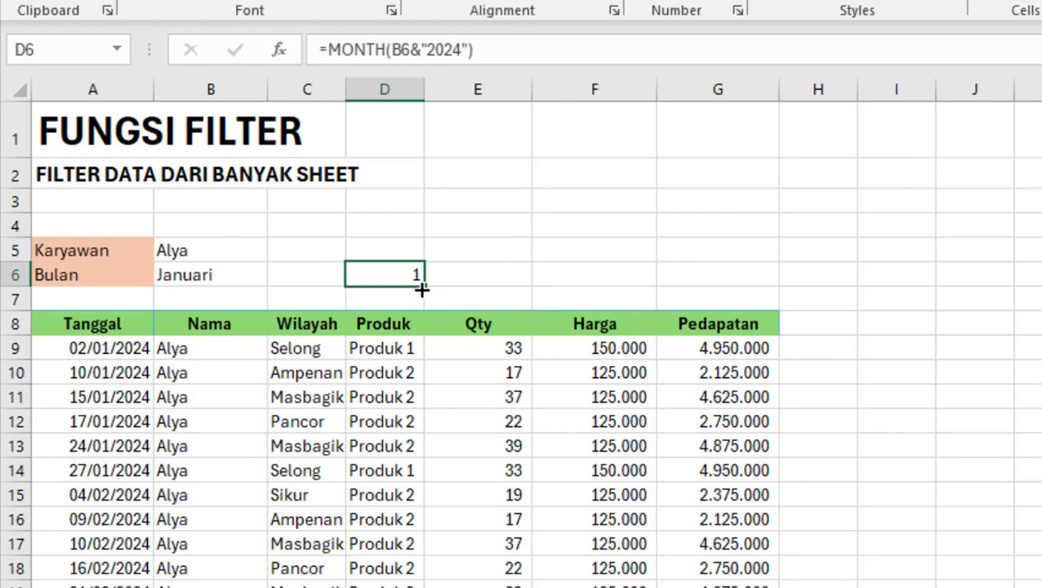
{"action": "left_click", "coordinate": [235, 266]}
Step: Change the month in B6 to Februari and confirm D6 now shows 2
{"action": "double_click", "coordinate": [236, 267]}
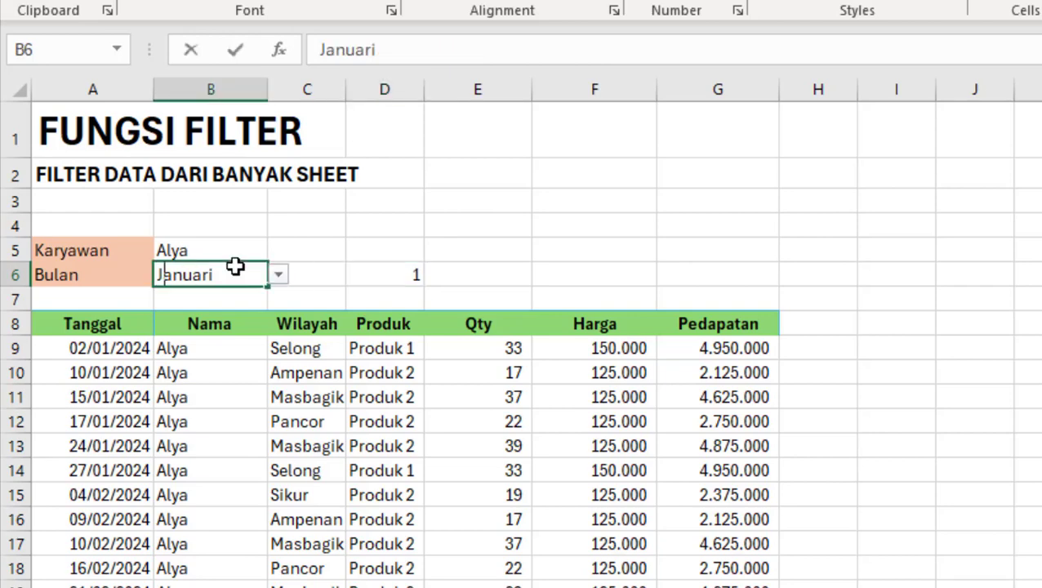
{"action": "key", "text": "BackSpace"}
{"action": "key", "text": "BackSpace"}
{"action": "key", "text": "BackSpace"}
{"action": "type", "text": "fEBRUAR"}
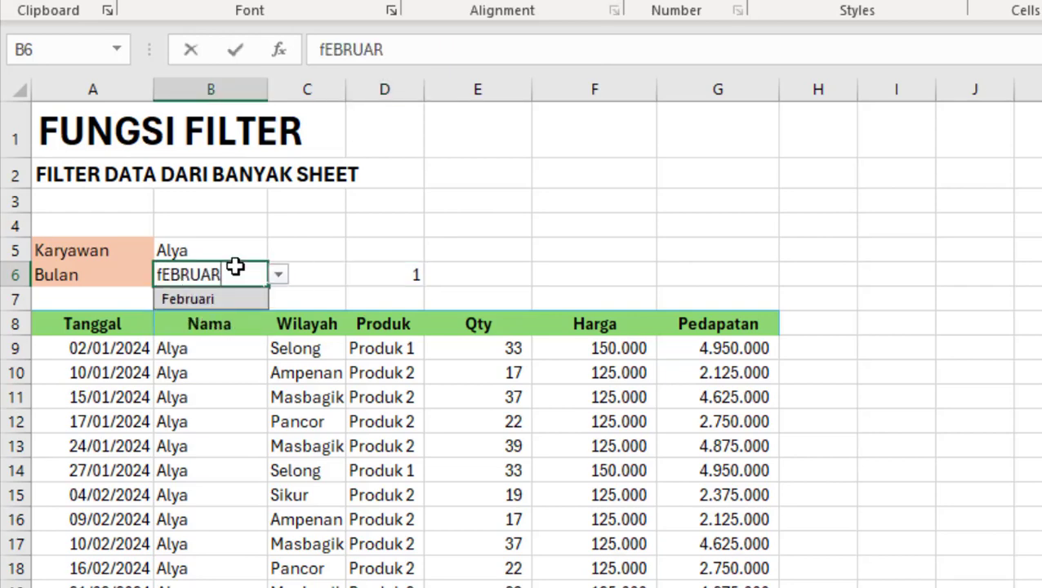
{"action": "key", "text": "Down"}
{"action": "key", "text": "Return"}
{"action": "key", "text": "Return"}
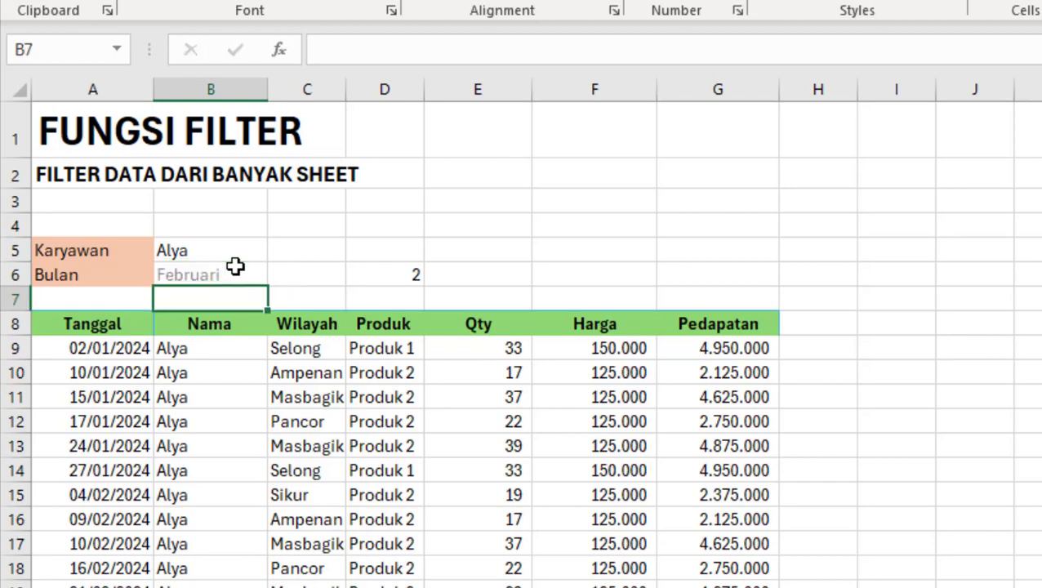
{"action": "left_click", "coordinate": [419, 282]}
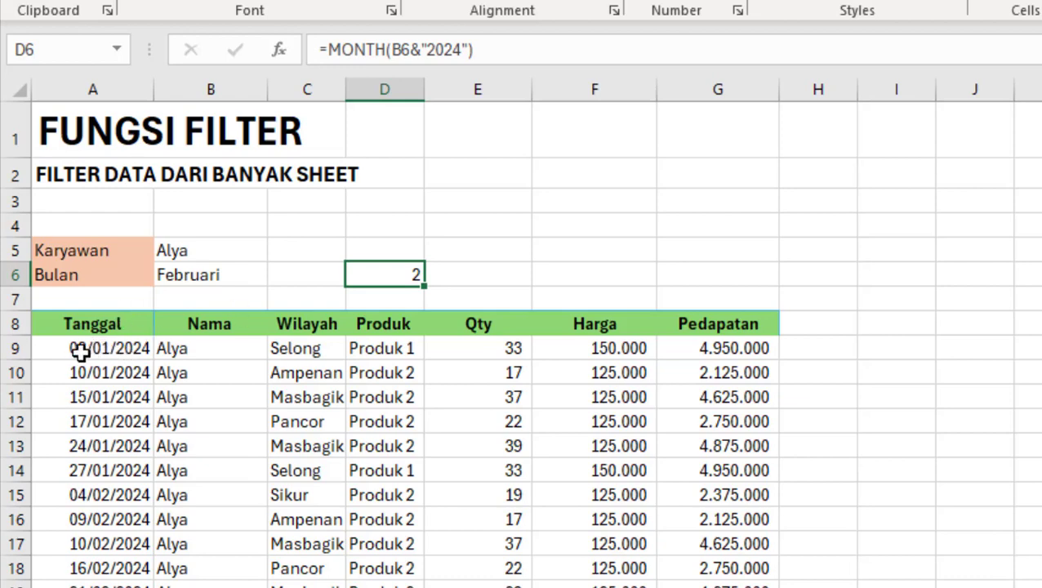
Step: Enclose the employee test in A9's FILTER formula in parentheses for a second condition
{"action": "left_click", "coordinate": [76, 349]}
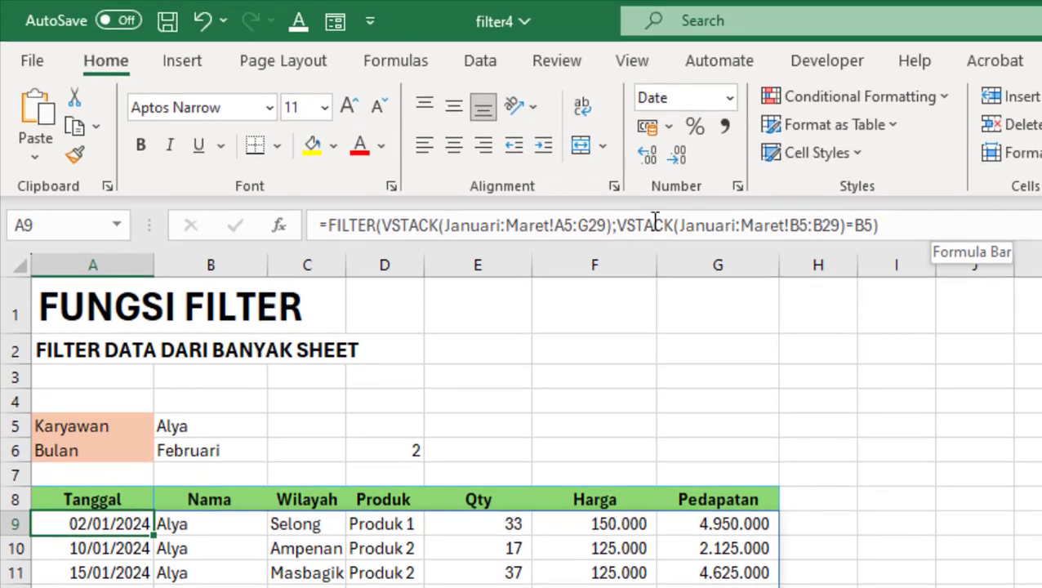
{"action": "left_click", "coordinate": [618, 226]}
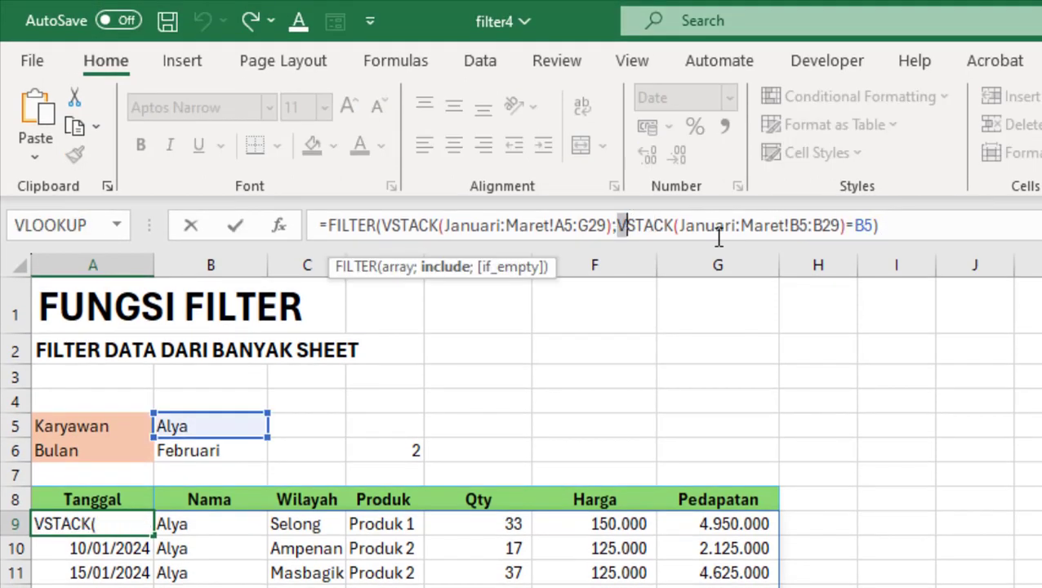
{"action": "left_click", "coordinate": [617, 225]}
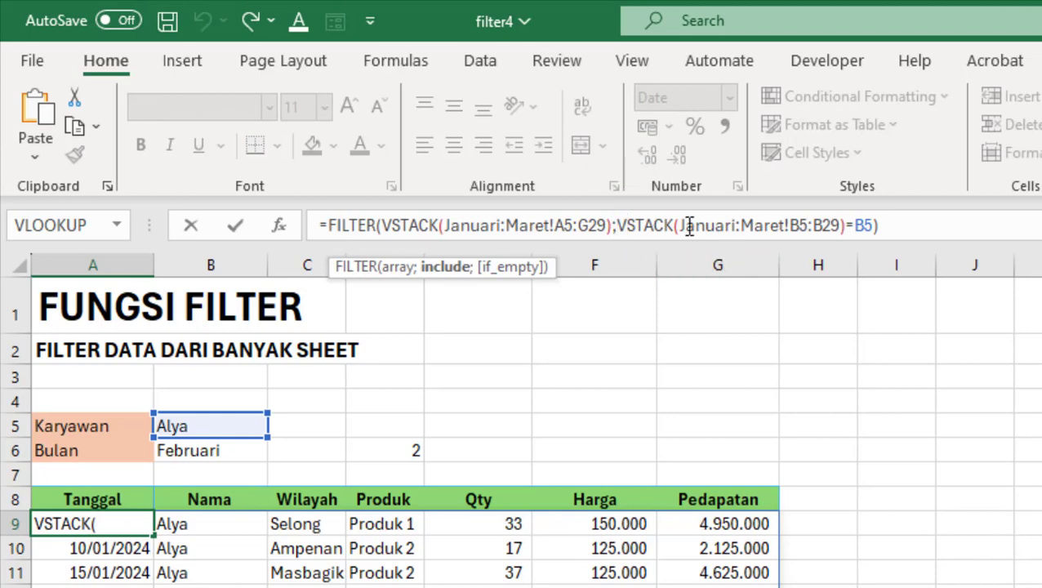
{"action": "type", "text": "("}
{"action": "left_click", "coordinate": [886, 227]}
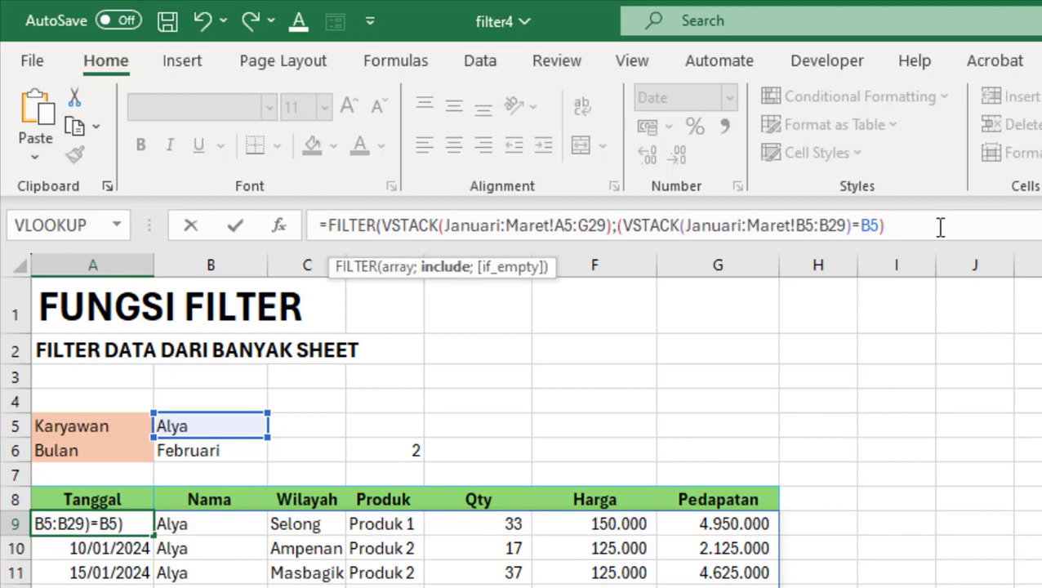
{"action": "type", "text": ")"}
{"action": "key", "text": "BackSpace"}
Step: Insert MONTH containing VSTACK(Januari:Maret!B5:B29) as the second condition in A9's formula
{"action": "type", "text": "mon"}
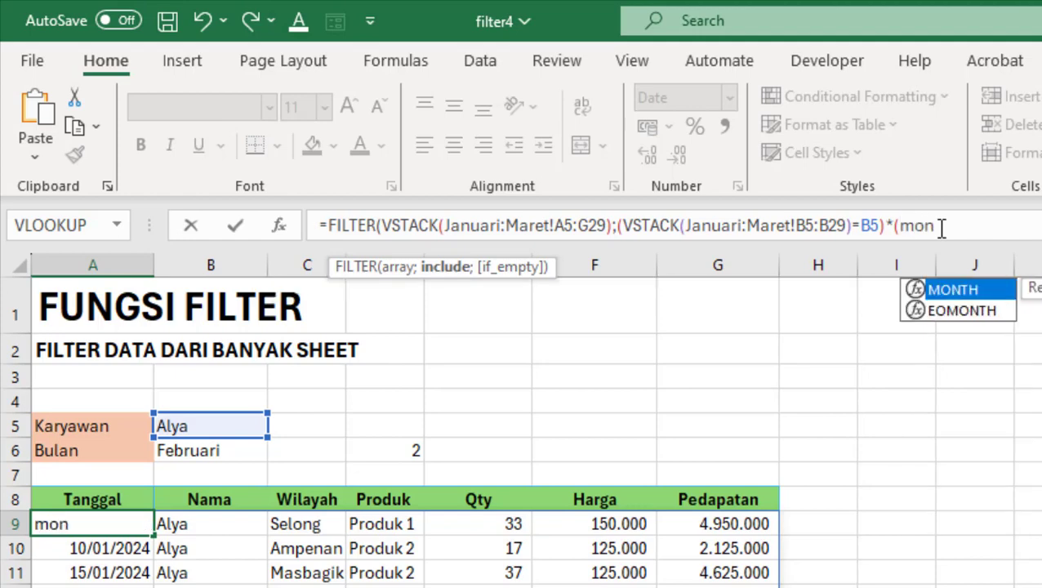
{"action": "key", "text": "Tab"}
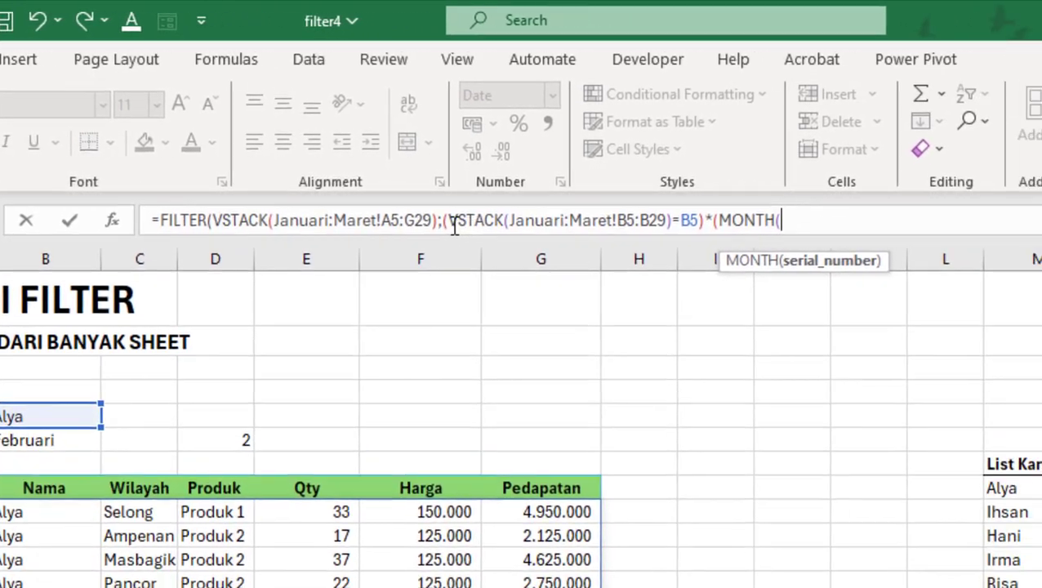
{"action": "left_click_drag", "start_coordinate": [433, 220], "coordinate": [653, 220]}
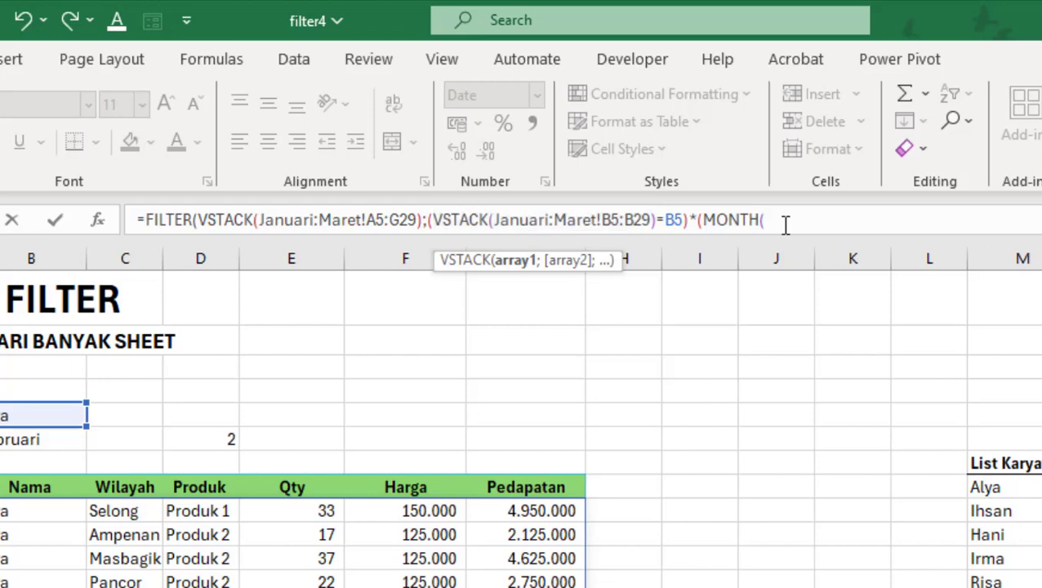
{"action": "type", "text": "VSTACK(Januari:Maret!B5:B29"}
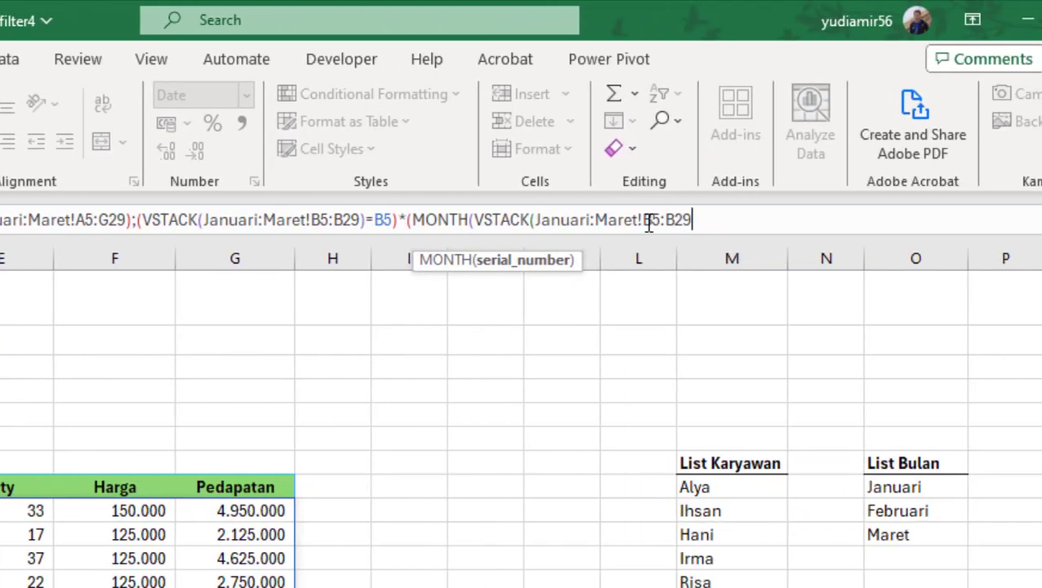
Step: Change that range to A5:A29 and close it as MONTH(VSTACK(Januari:Maret!A5:A29))=
{"action": "left_click_drag", "start_coordinate": [641, 221], "coordinate": [654, 220]}
{"action": "type", "text": "a"}
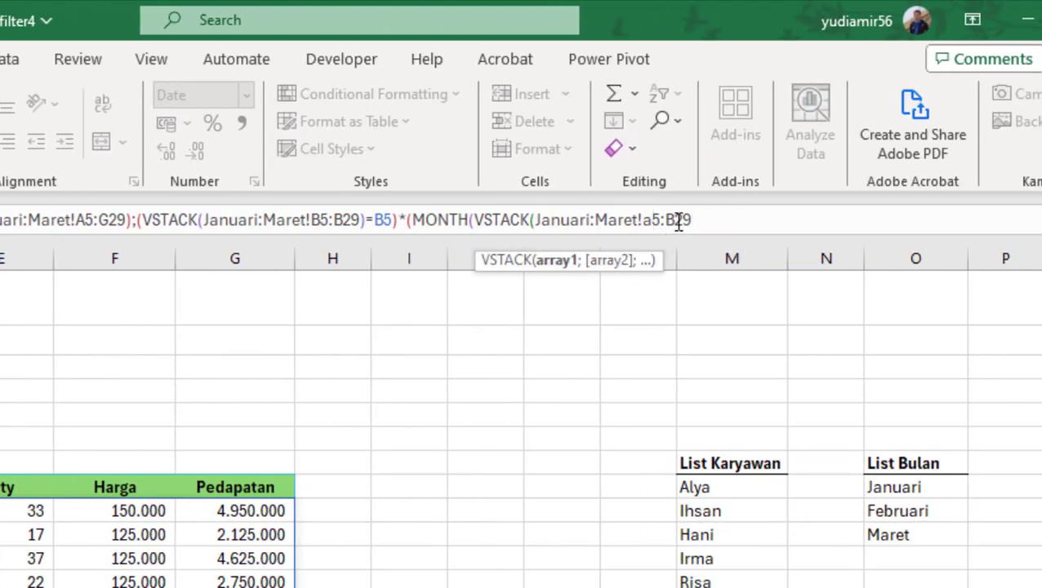
{"action": "key", "text": "BackSpace"}
{"action": "type", "text": "A"}
{"action": "key", "text": "Delete"}
{"action": "type", "text": "A"}
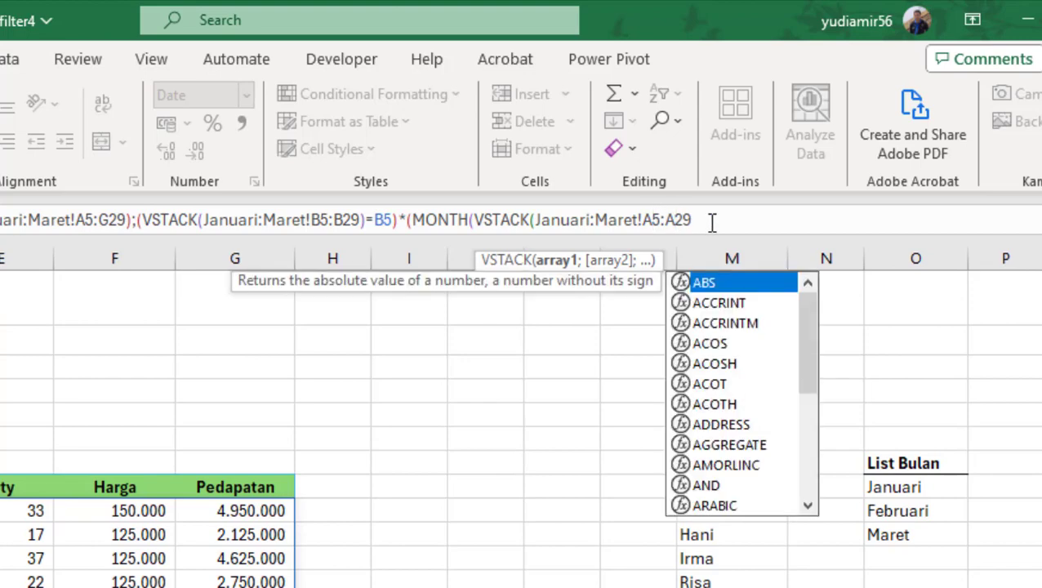
{"action": "left_click", "coordinate": [712, 222]}
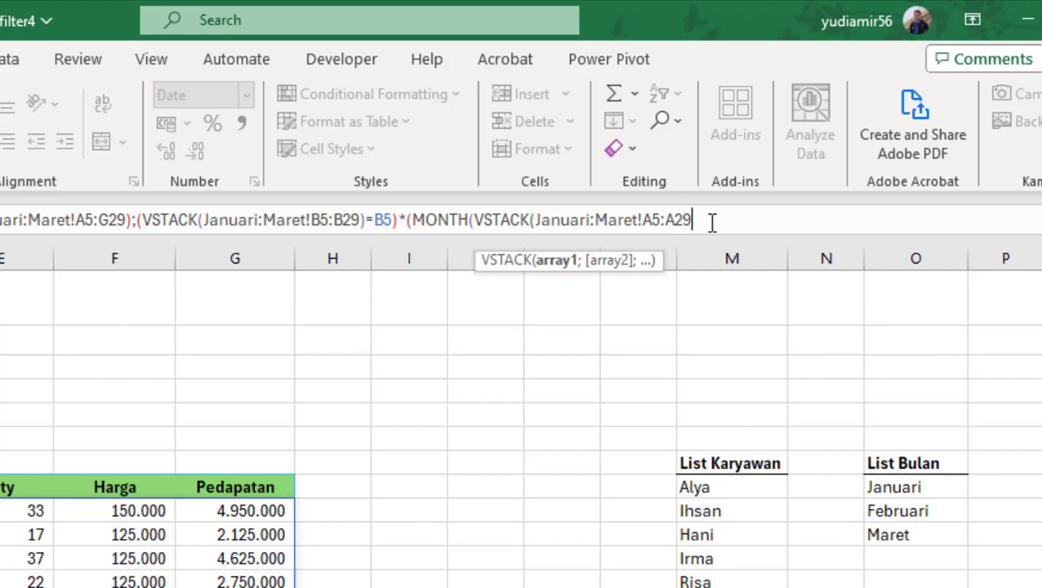
{"action": "type", "text": ")"}
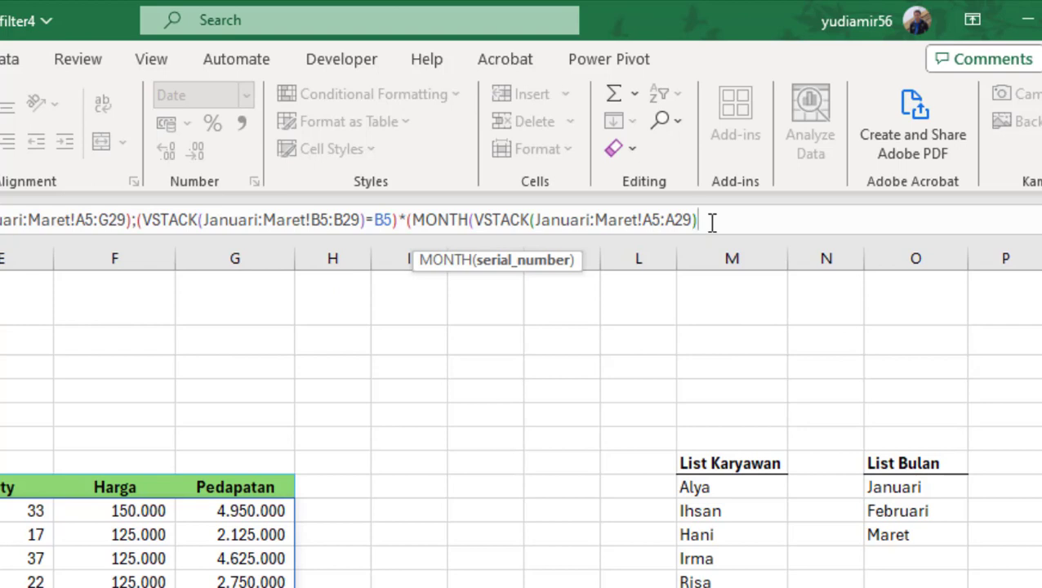
{"action": "type", "text": ")"}
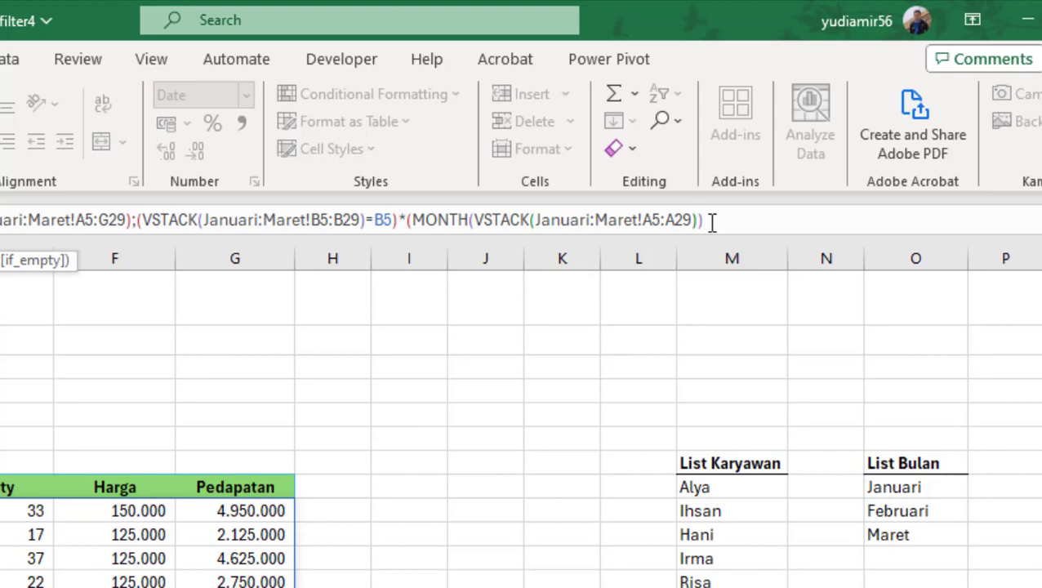
{"action": "type", "text": "=FILTER(VSTACK(Janu"}
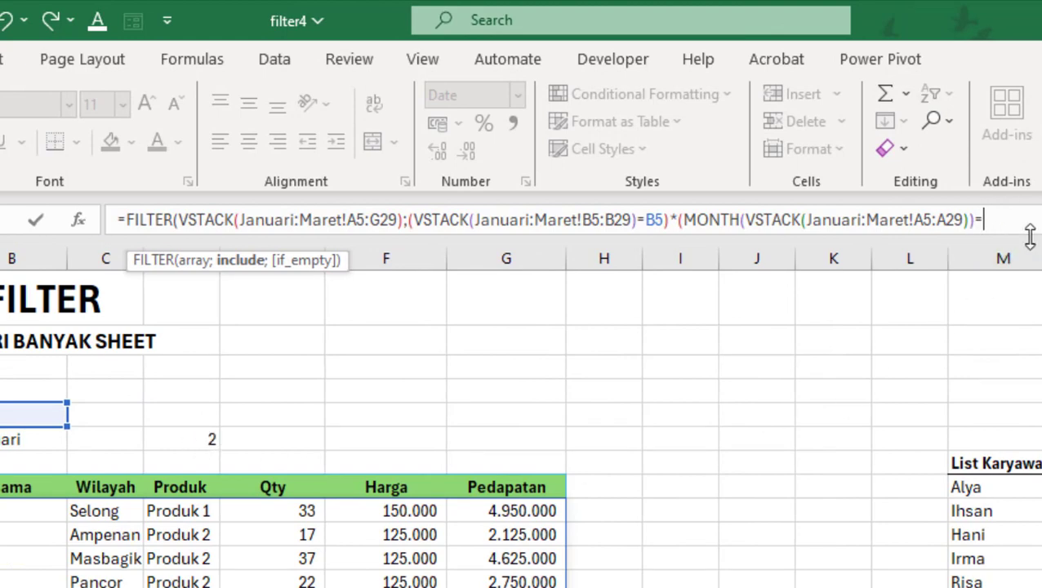
Step: Compare against MONTH(B6&"2024"), add the "Data Tidak Ditemukan" fallback, and commit the formula
{"action": "type", "text": "MONT"}
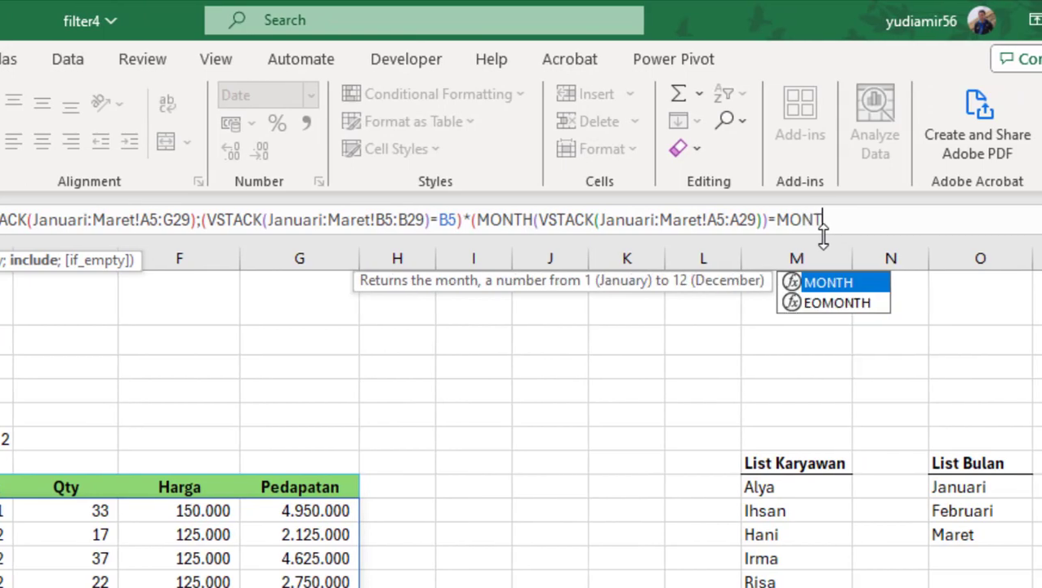
{"action": "type", "text": "H("}
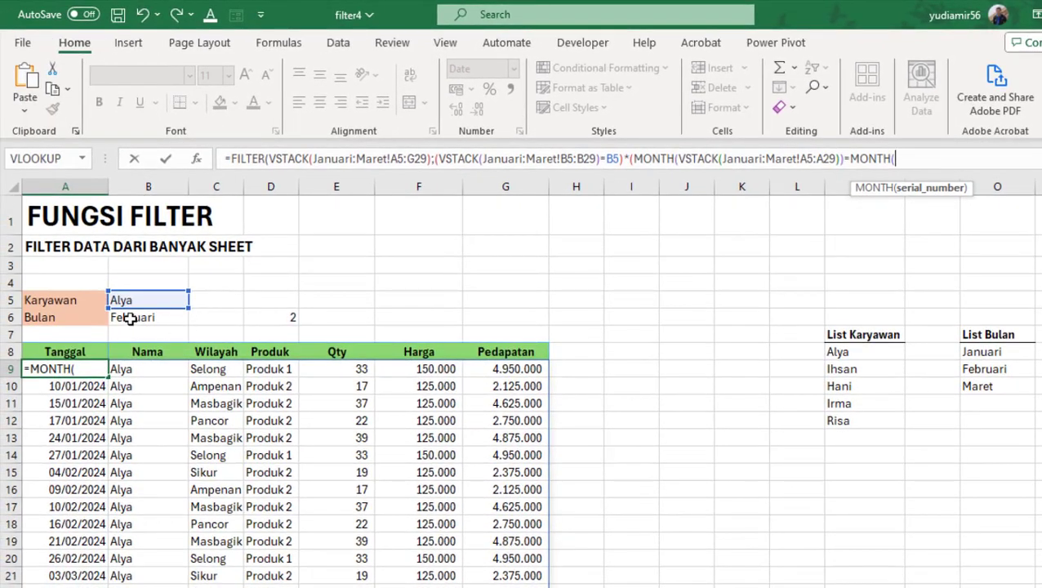
{"action": "left_click", "coordinate": [130, 319]}
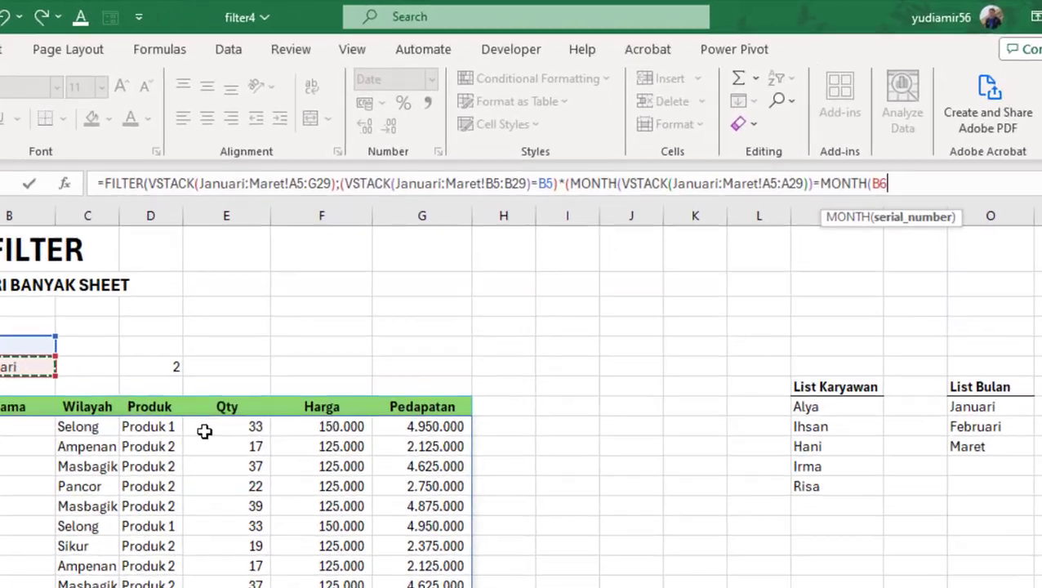
{"action": "type", "text": "&\""}
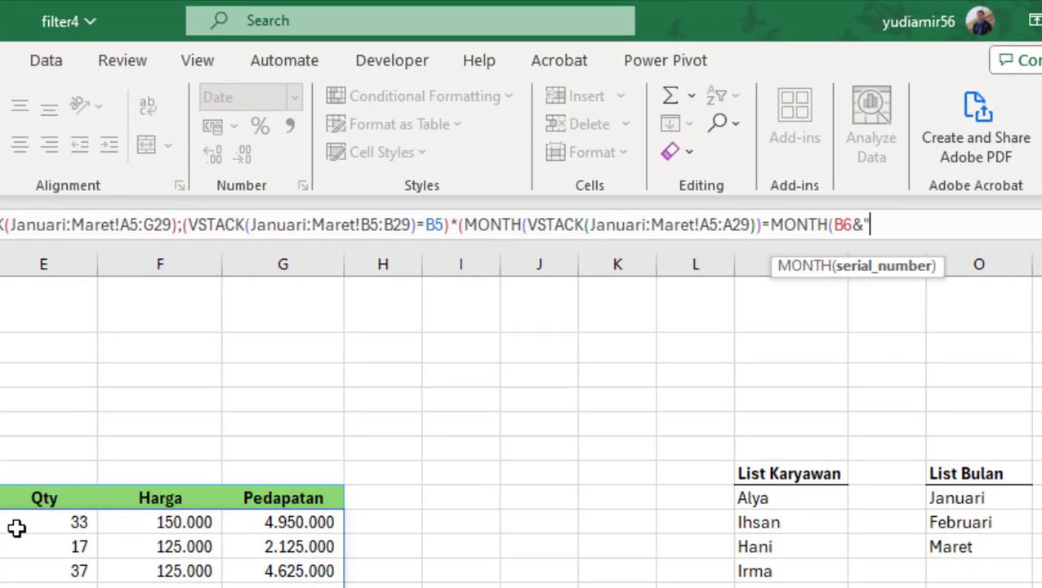
{"action": "type", "text": "2024"}
{"action": "type", "text": ")"}
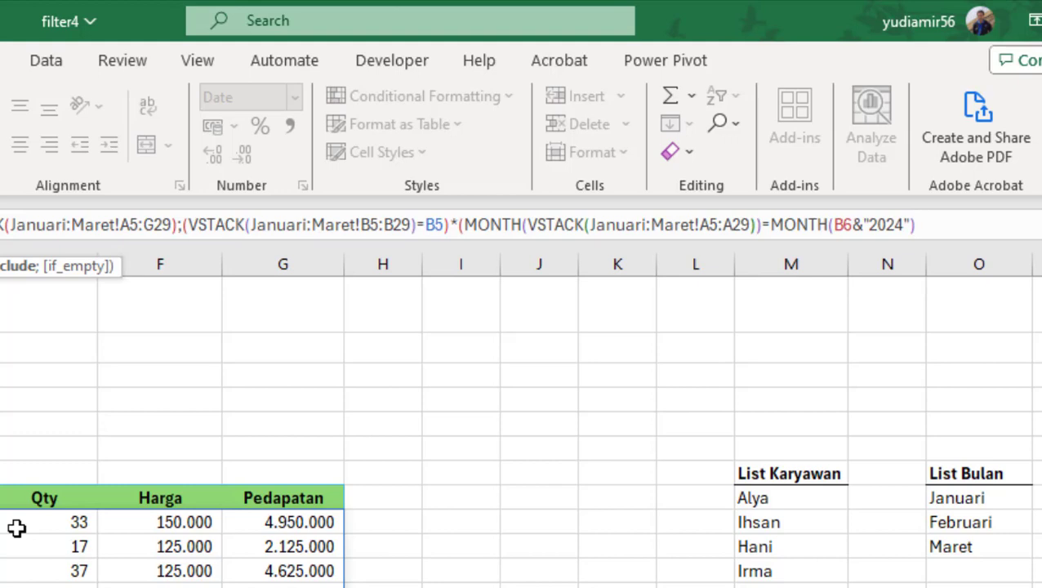
{"action": "type", "text": ")"}
{"action": "type", "text": ";"}
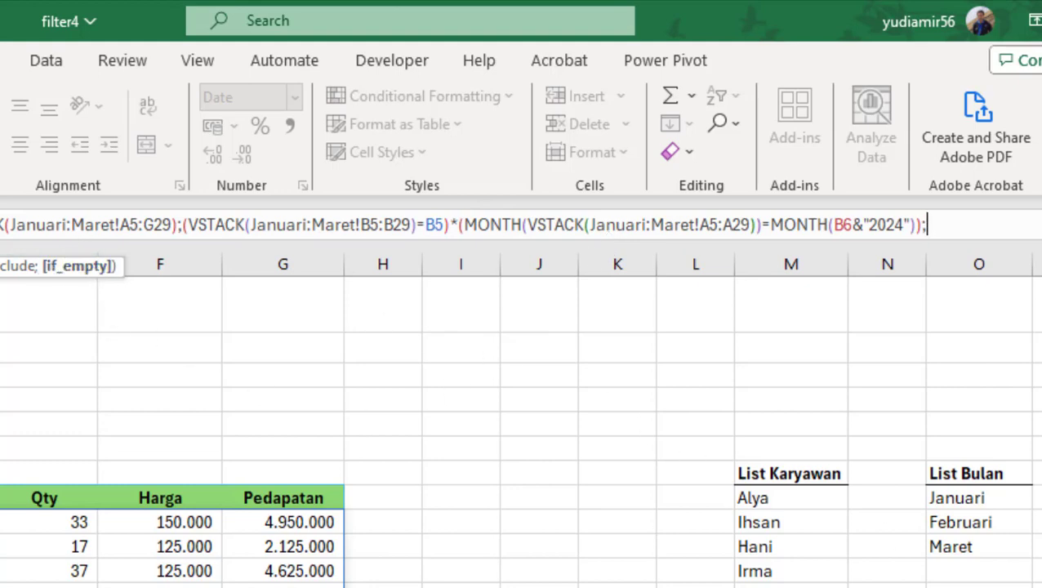
{"action": "type", "text": "\"dATA "}
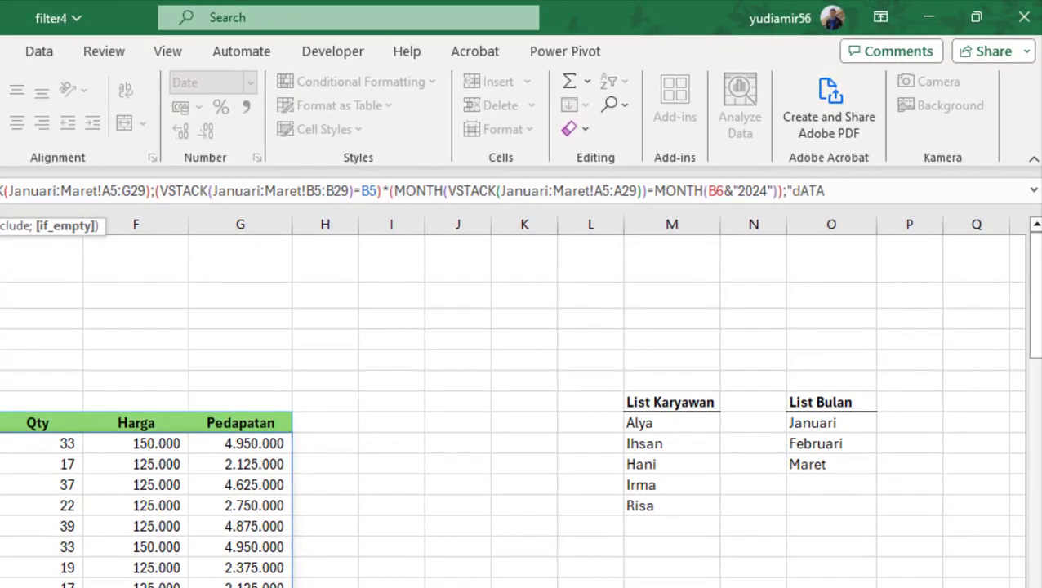
{"action": "type", "text": "Tidak Di"}
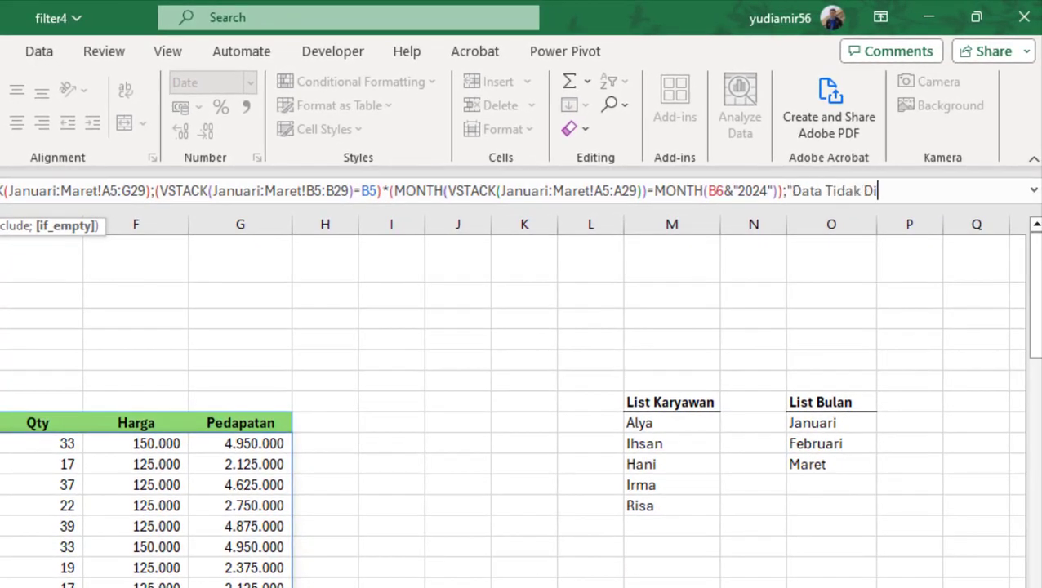
{"action": "type", "text": "temukan\""}
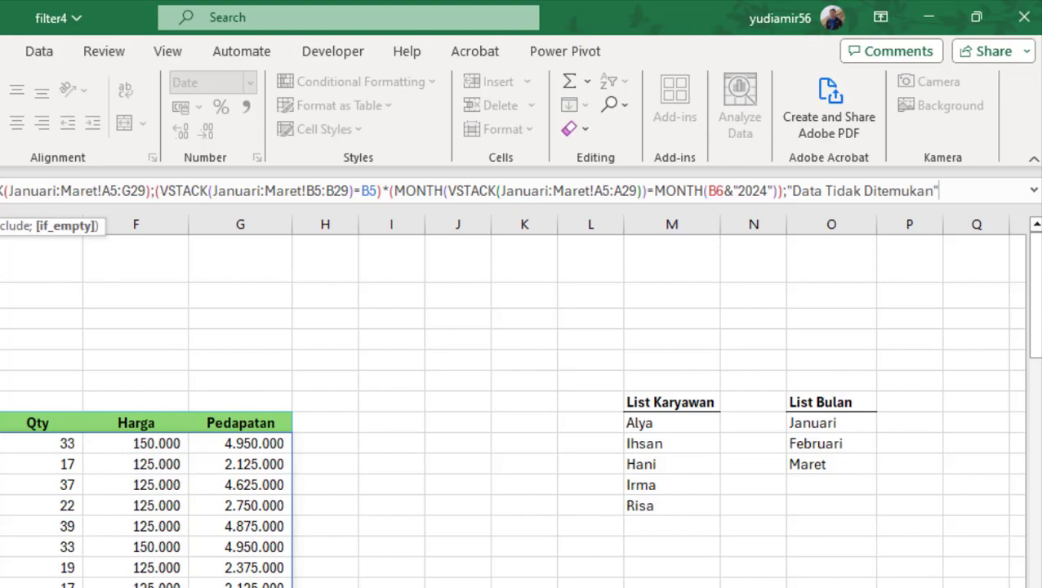
{"action": "type", "text": ")"}
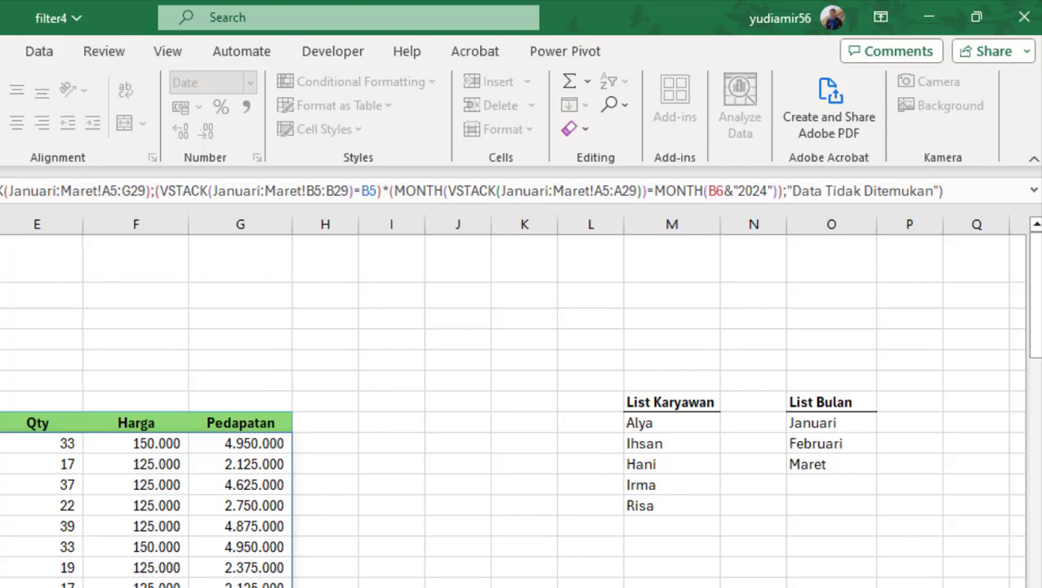
{"action": "key", "text": "Return"}
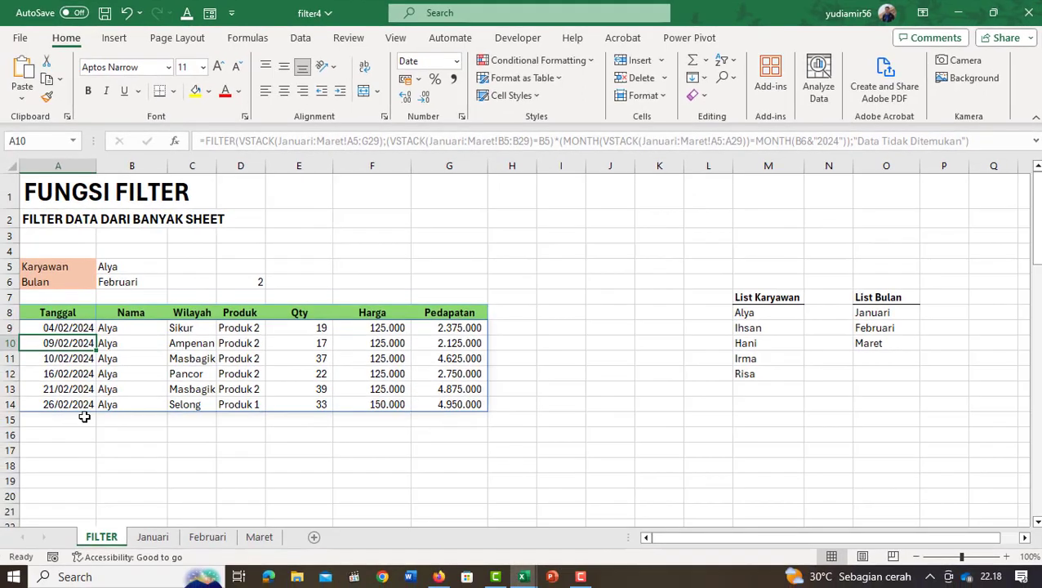
{"action": "left_click", "coordinate": [68, 374]}
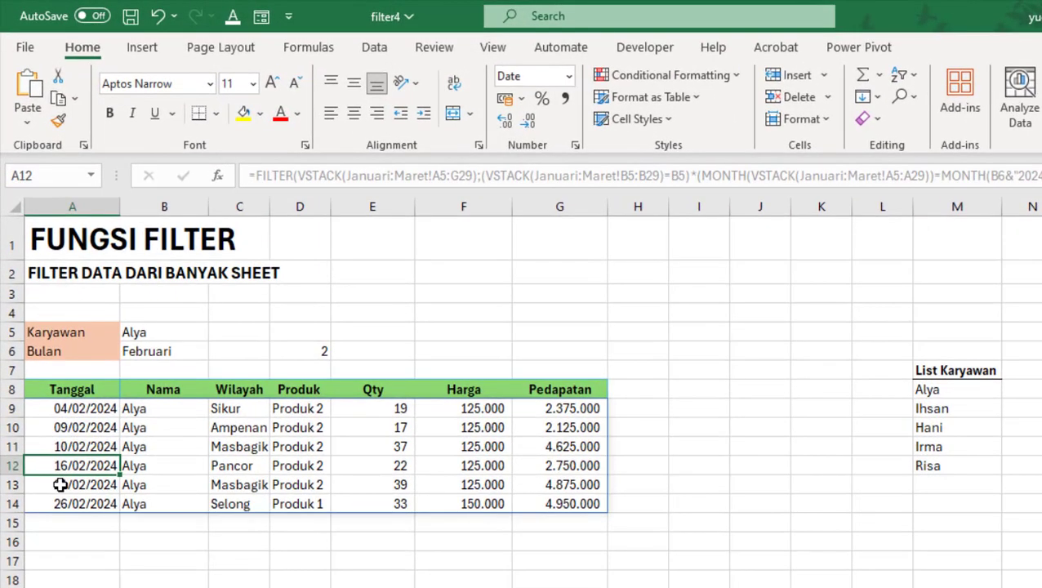
{"action": "left_click", "coordinate": [70, 408]}
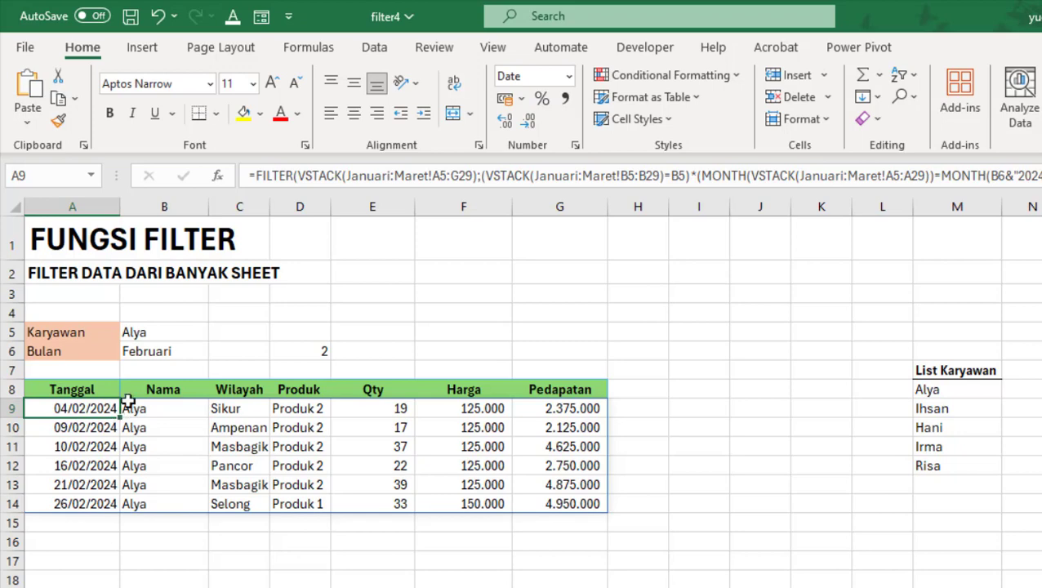
{"action": "left_click", "coordinate": [163, 333]}
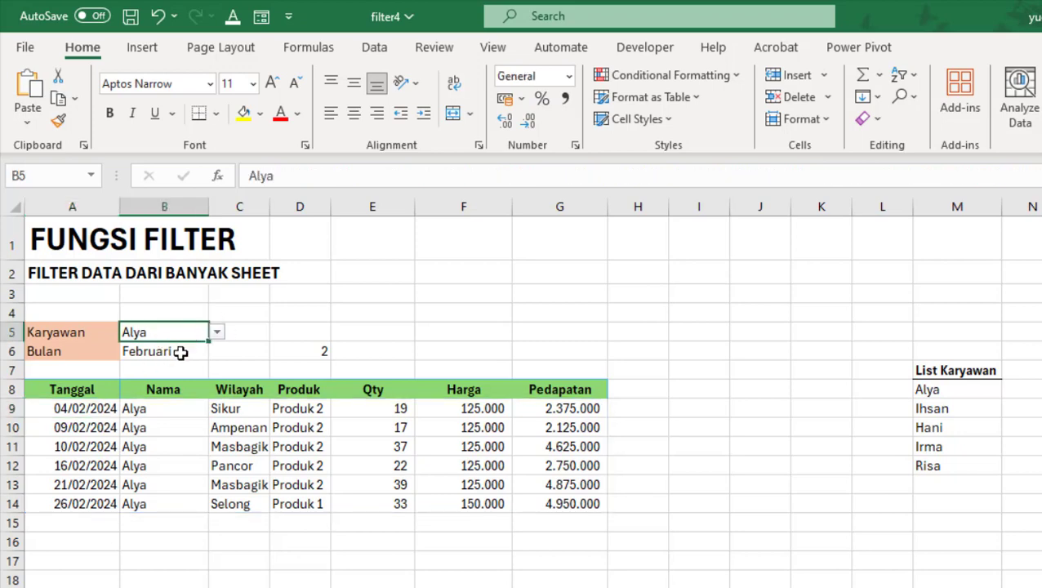
{"action": "left_click", "coordinate": [160, 353]}
{"action": "left_click", "coordinate": [98, 421]}
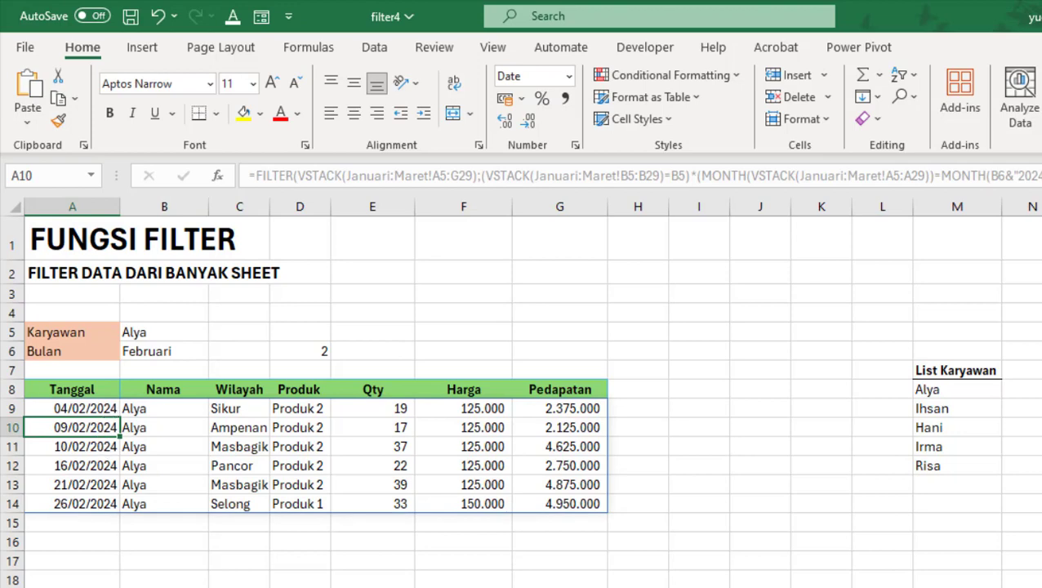
{"action": "left_click", "coordinate": [163, 411]}
Step: Use the dropdowns to set B6 to Januari and switch the employee in B5 to another name
{"action": "left_click", "coordinate": [196, 351]}
{"action": "left_click", "coordinate": [217, 351]}
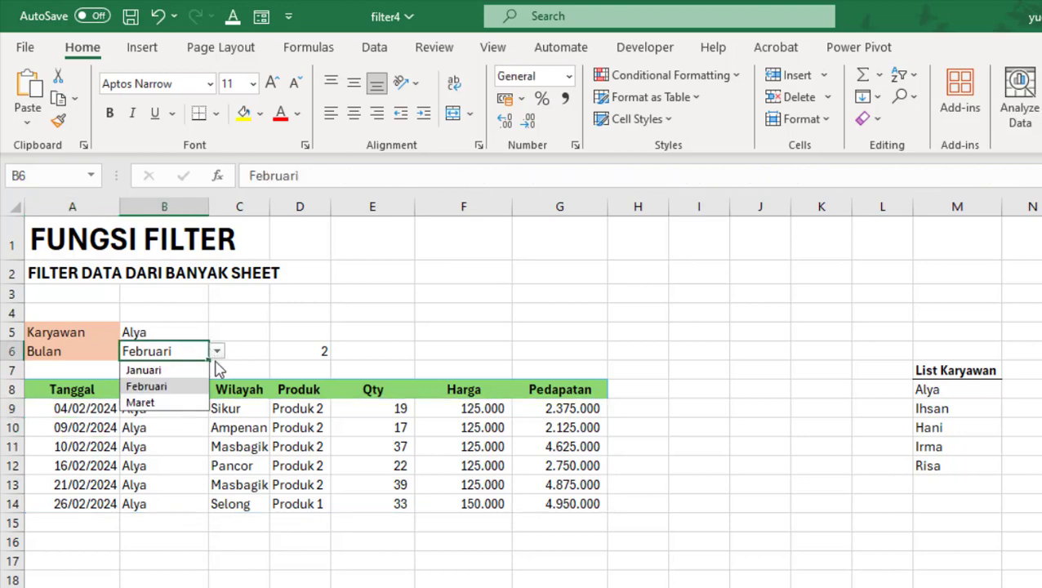
{"action": "left_click", "coordinate": [175, 370]}
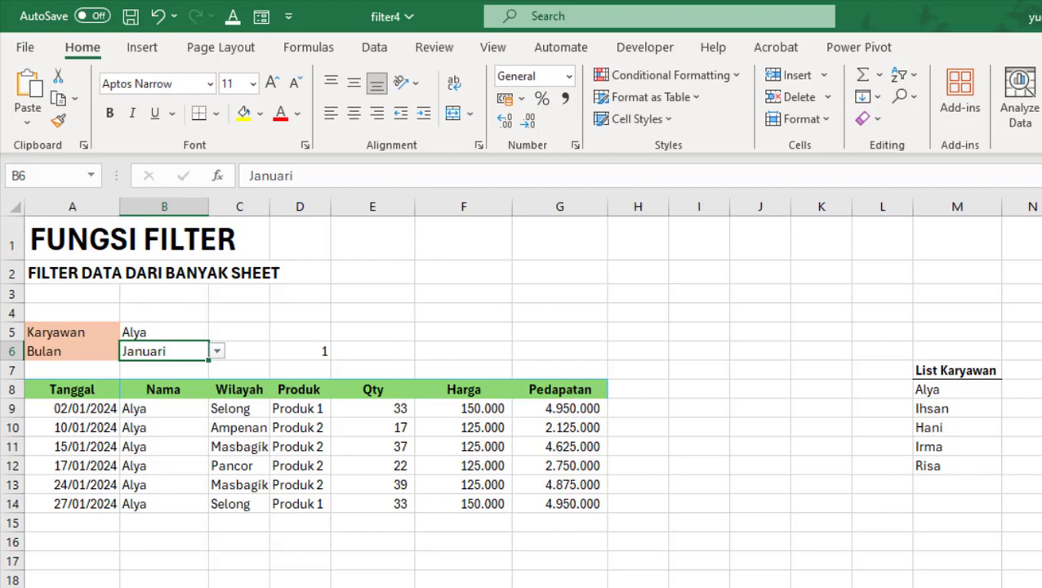
{"action": "left_click", "coordinate": [194, 336]}
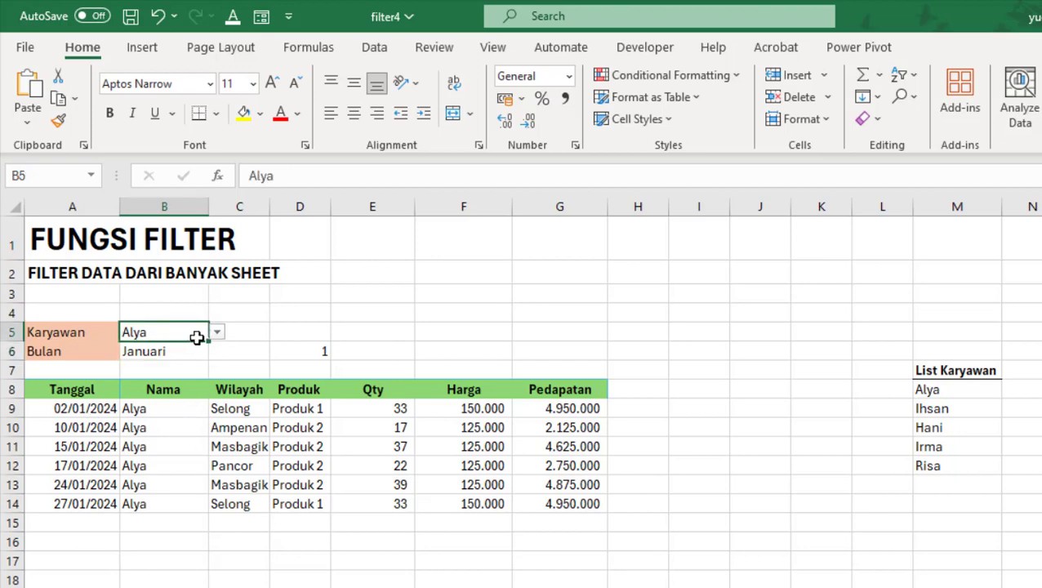
{"action": "left_click", "coordinate": [218, 333]}
{"action": "left_click", "coordinate": [181, 368]}
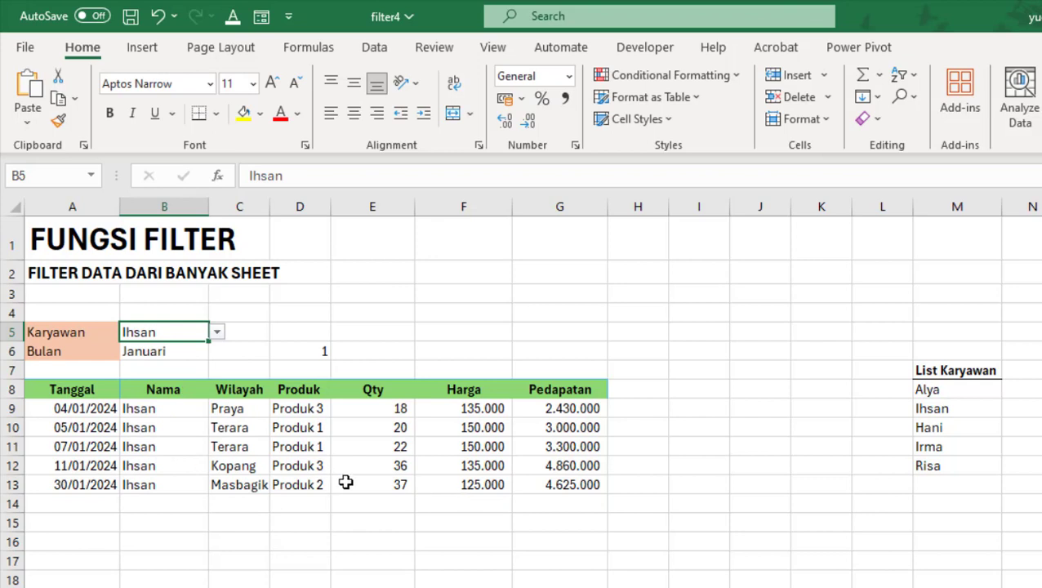
{"action": "left_click", "coordinate": [747, 522]}
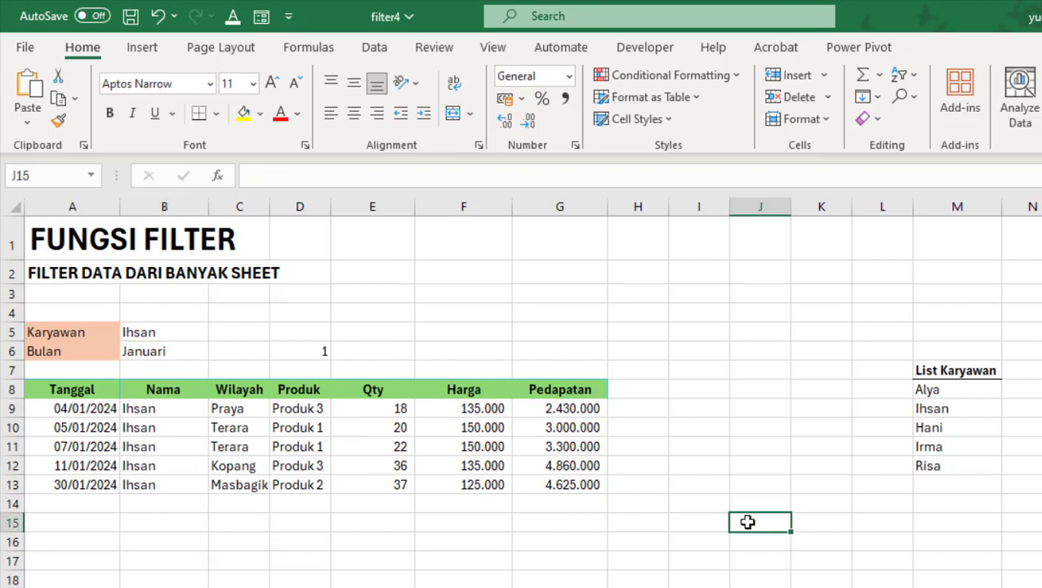